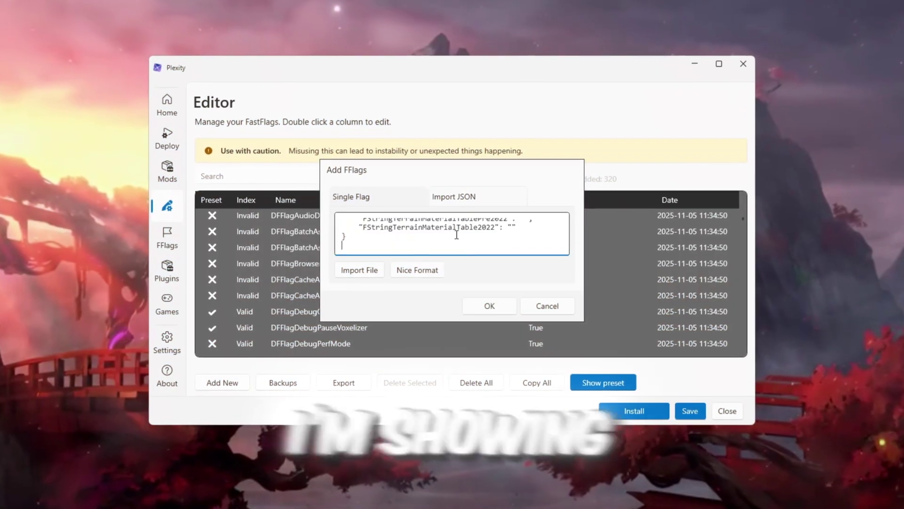
Close Plexity's add-flags dialog and scroll through the FastFlag list.
left_click(480, 304)
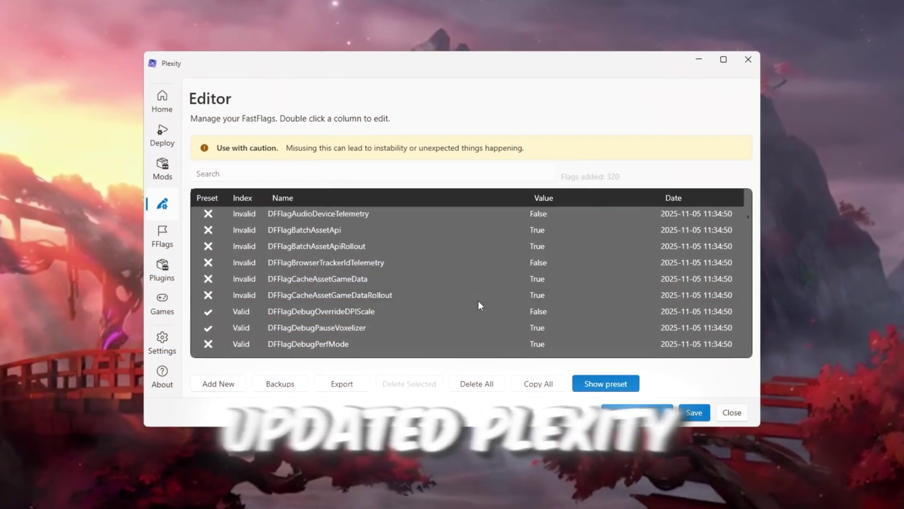
scroll(439, 287, "down", 8)
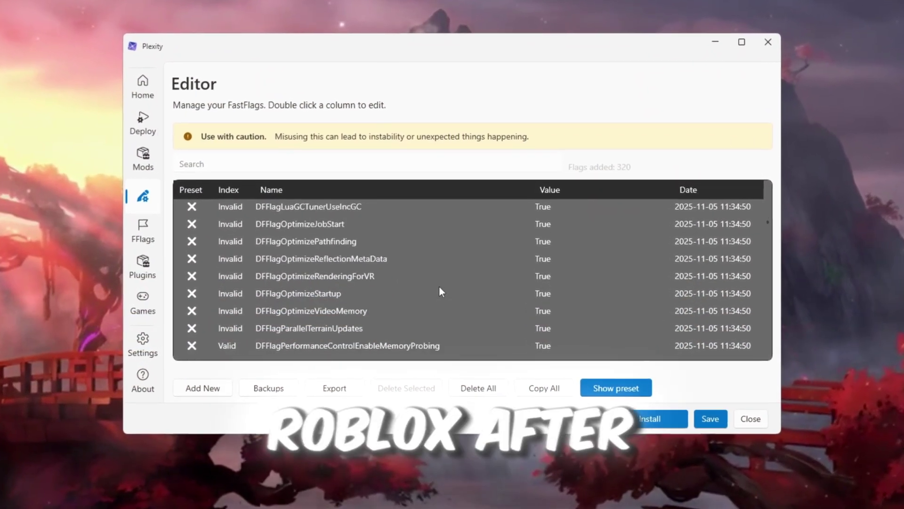
scroll(440, 287, "down", 10)
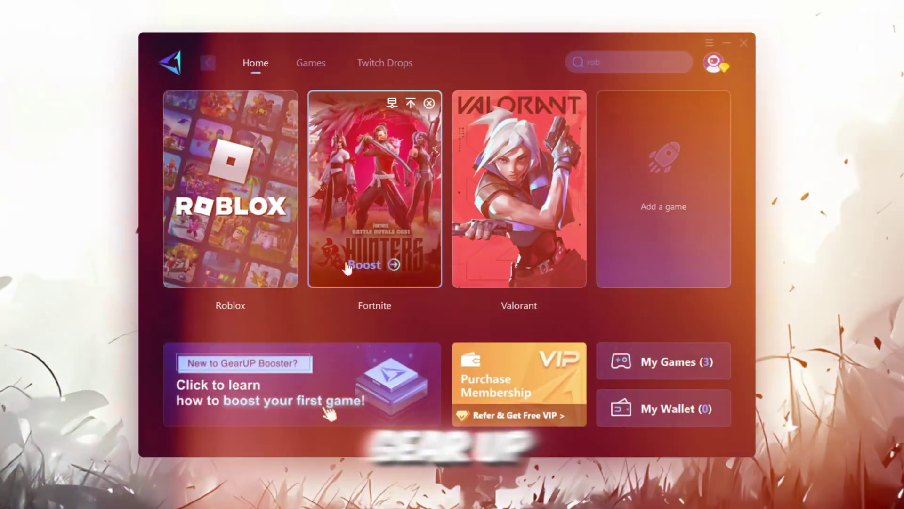
Boost Roblox in GearUP Booster and bring up the Auto server region choices.
mouse_move(163, 172)
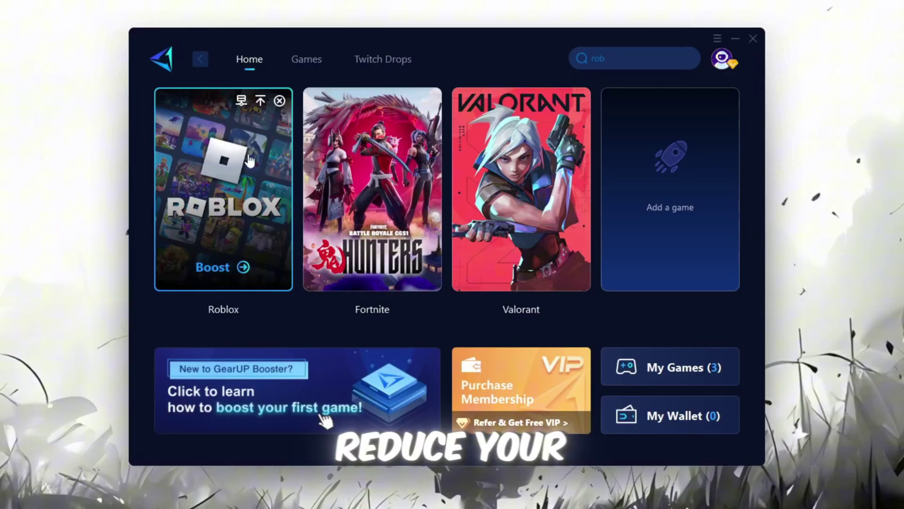
left_click(214, 267)
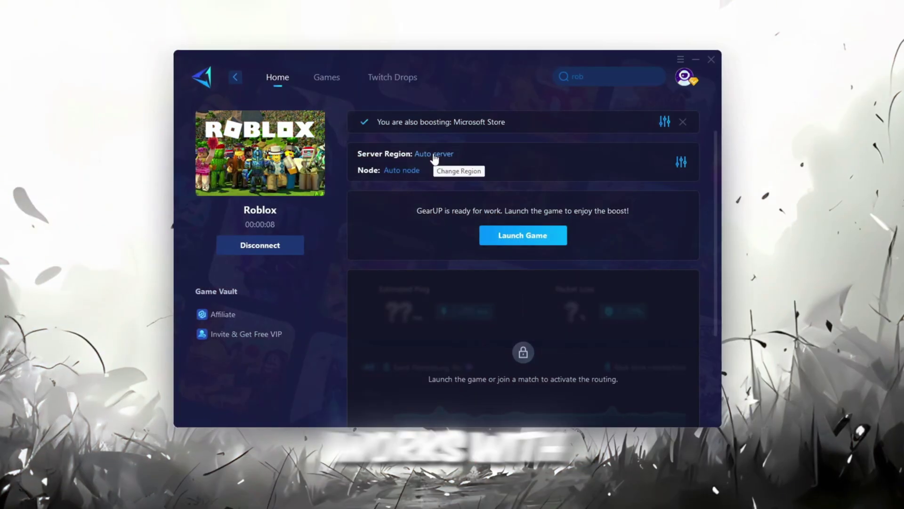
left_click(434, 155)
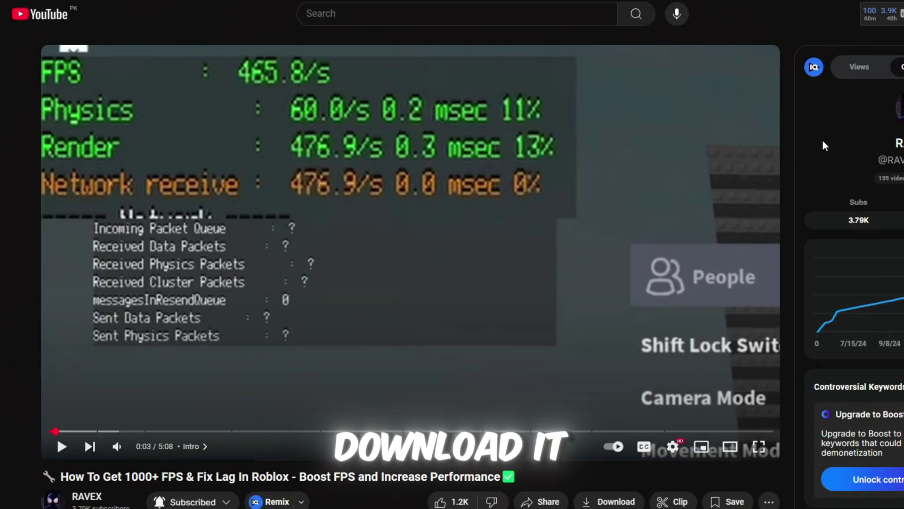
scroll(823, 140, "down", 5)
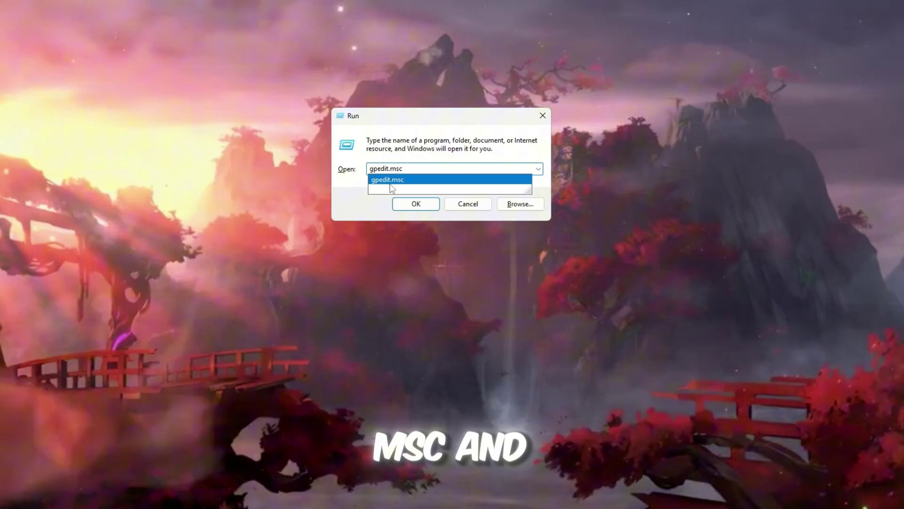
Launch Group Policy Editor and expand Computer Configuration › Administrative Templates › System.
left_click(420, 204)
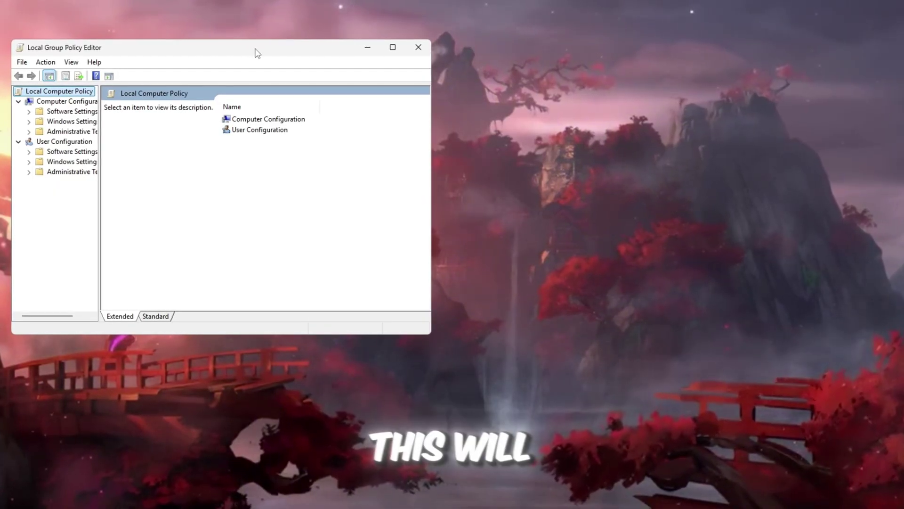
left_click_drag(257, 42, 489, 57)
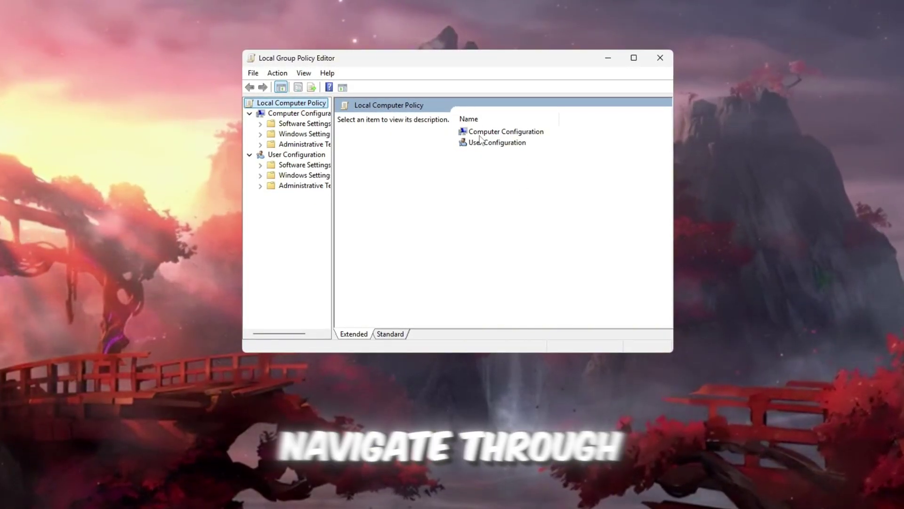
left_click(500, 134)
double_click(527, 132)
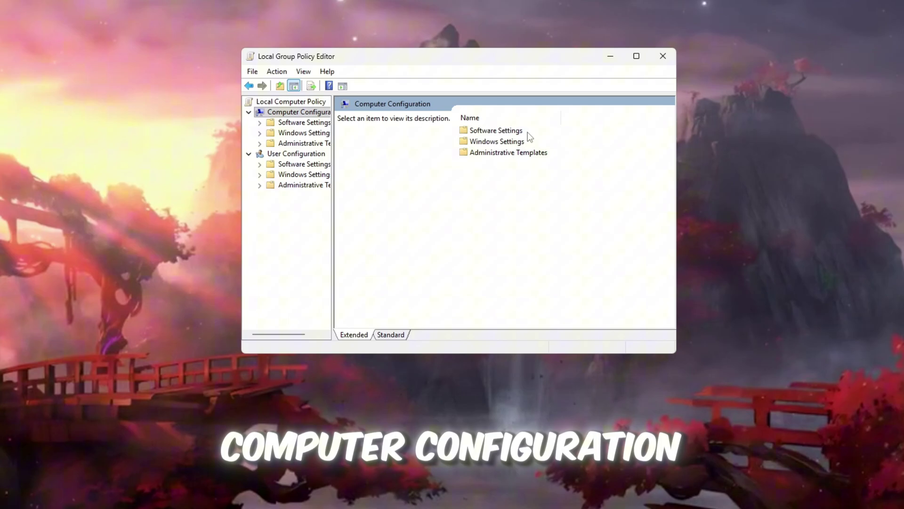
double_click(499, 152)
left_click(499, 151)
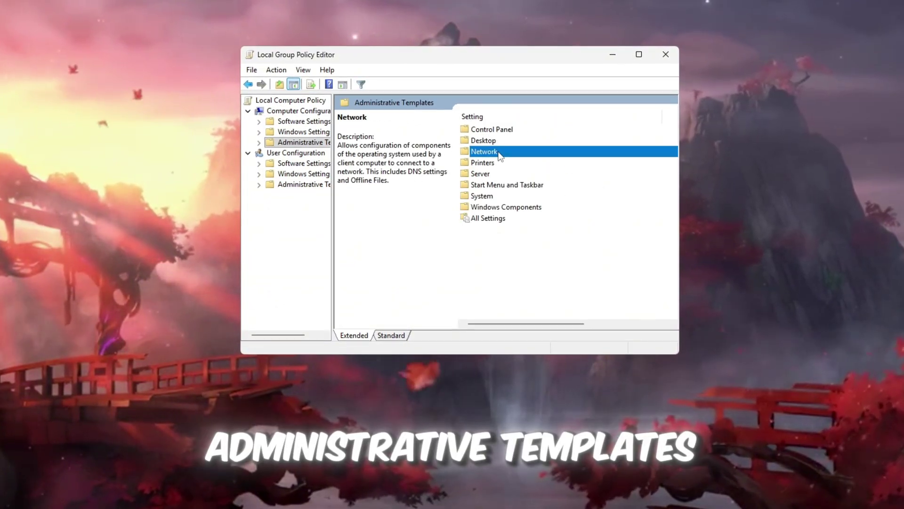
left_click(480, 196)
double_click(491, 195)
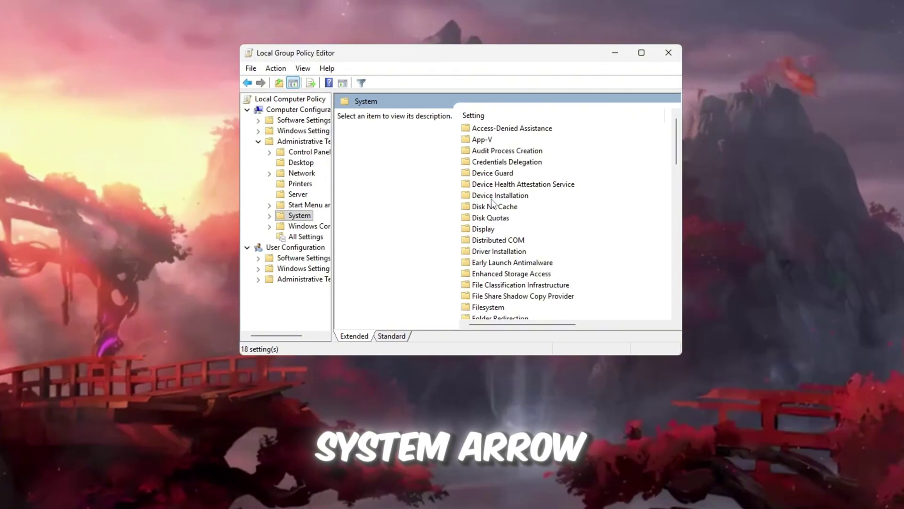
Open Turn off Power Throttling under Power Management › Power Throttling Settings.
left_click(575, 184)
scroll(523, 179, "down", 5)
left_click(499, 128)
double_click(505, 139)
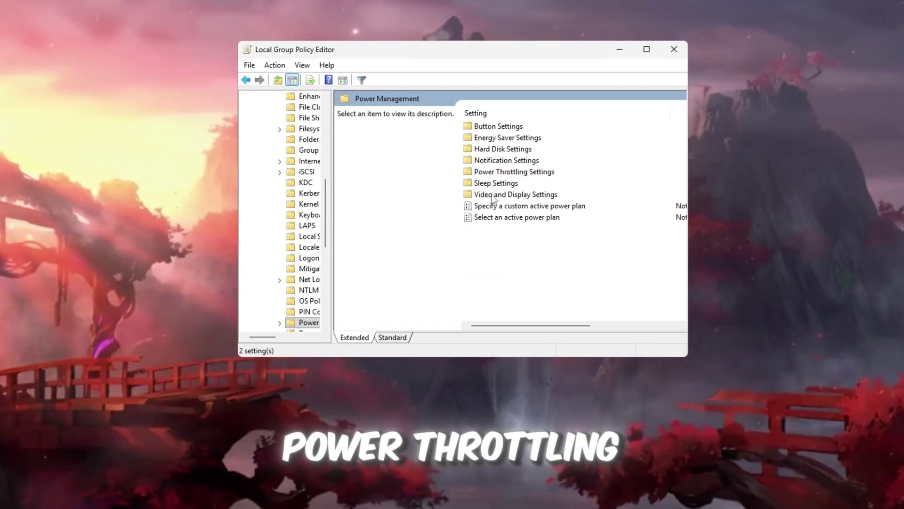
left_click(500, 171)
double_click(509, 171)
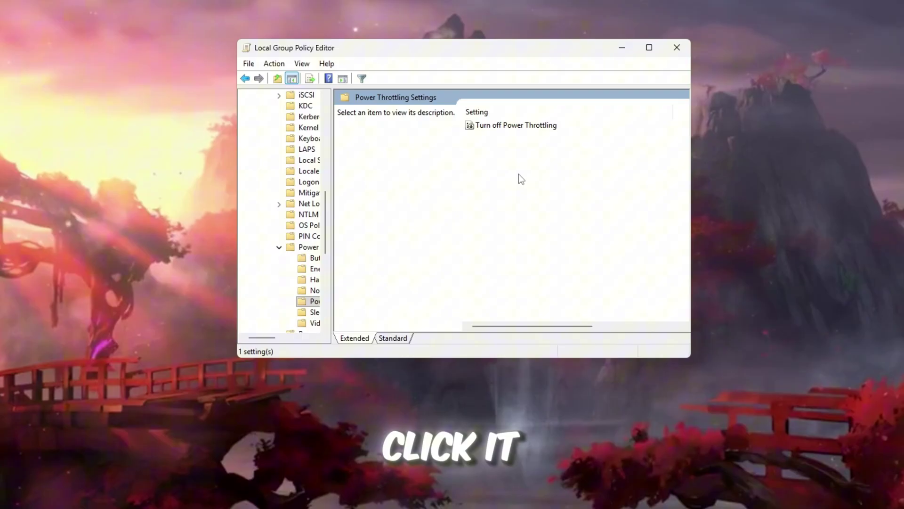
left_click(469, 126)
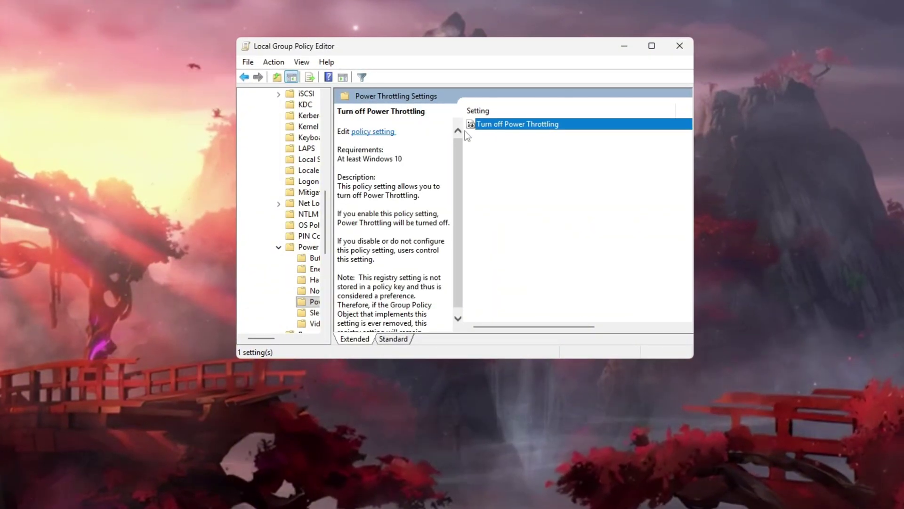
double_click(510, 124)
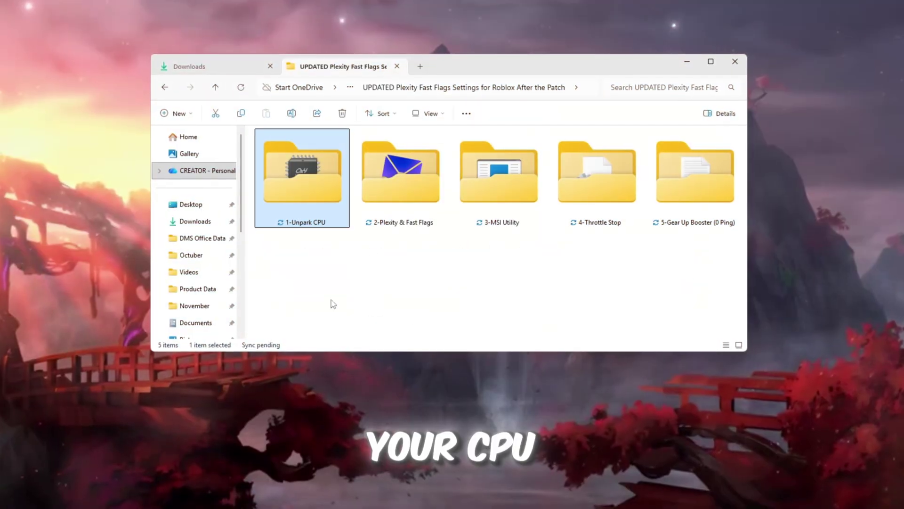
Run UnparkCpu.exe from the 1-Unpark CPU folder as administrator.
double_click(314, 180)
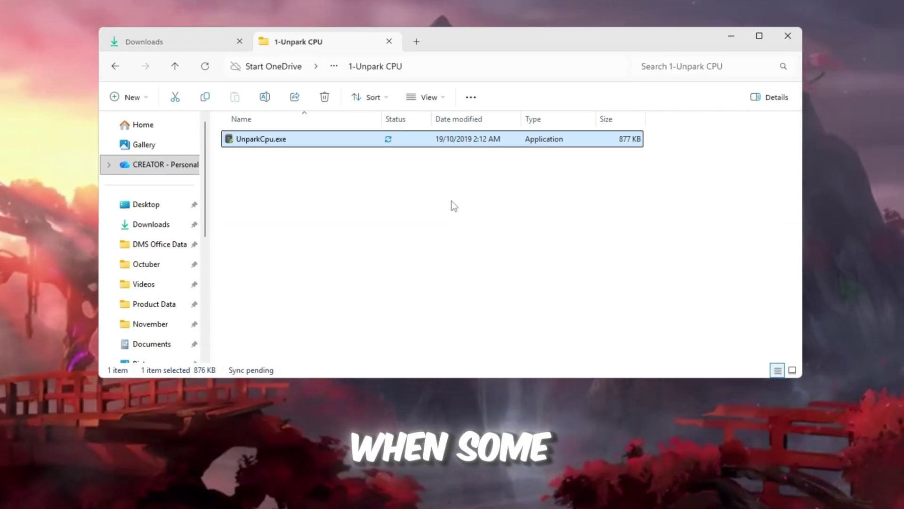
right_click(292, 142)
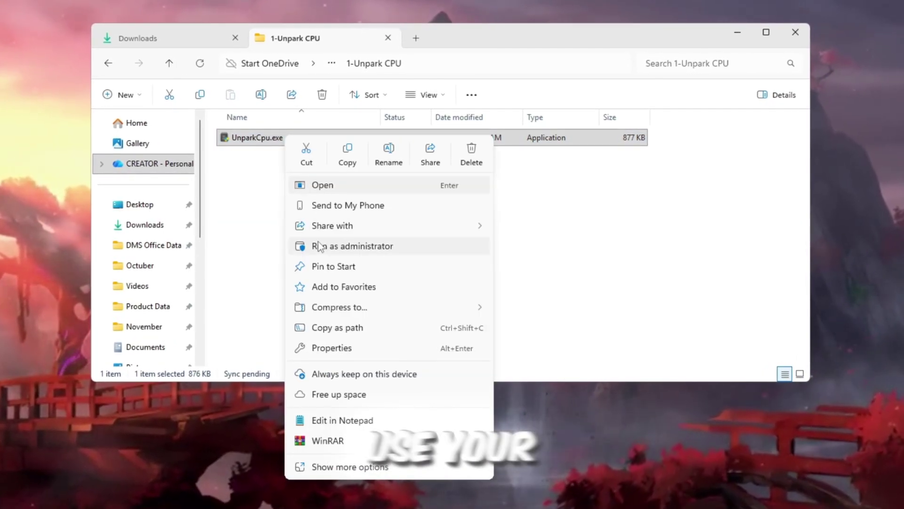
left_click(346, 245)
left_click(385, 348)
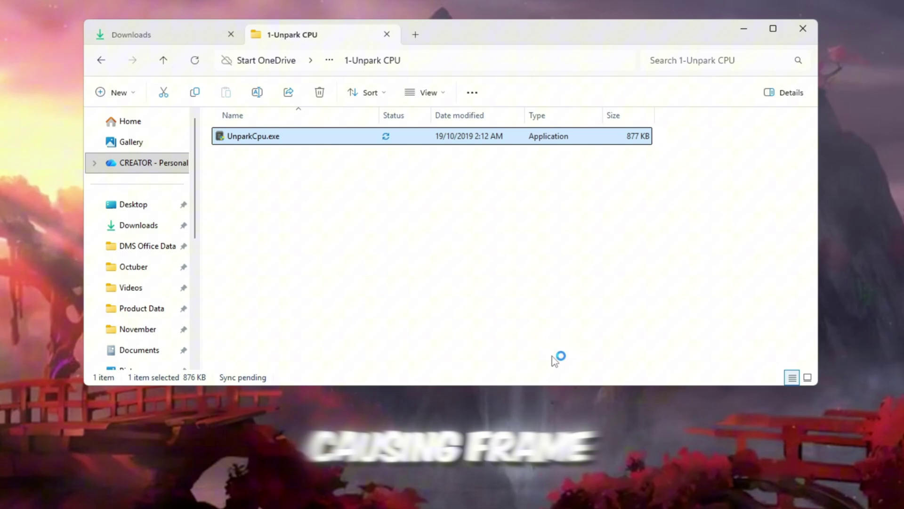
Unpark all CPU cores and apply a core parking index of 100%.
left_click(749, 27)
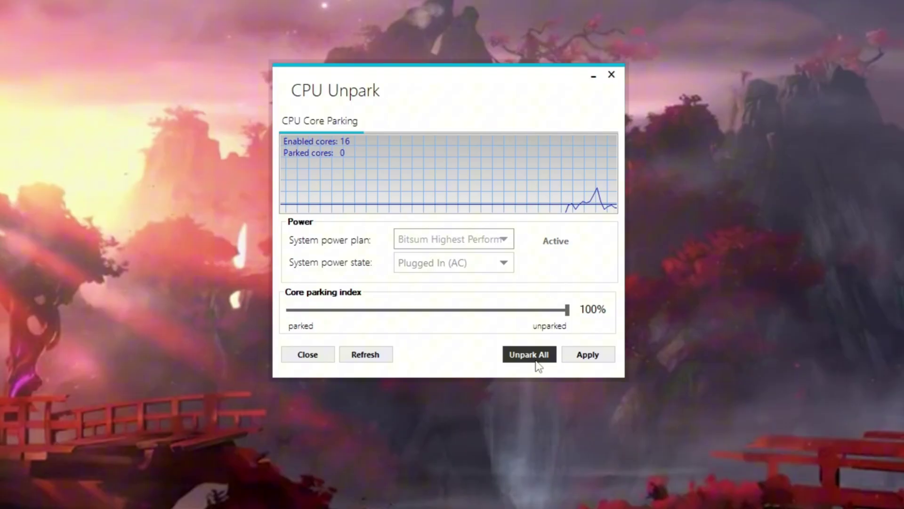
left_click(537, 362)
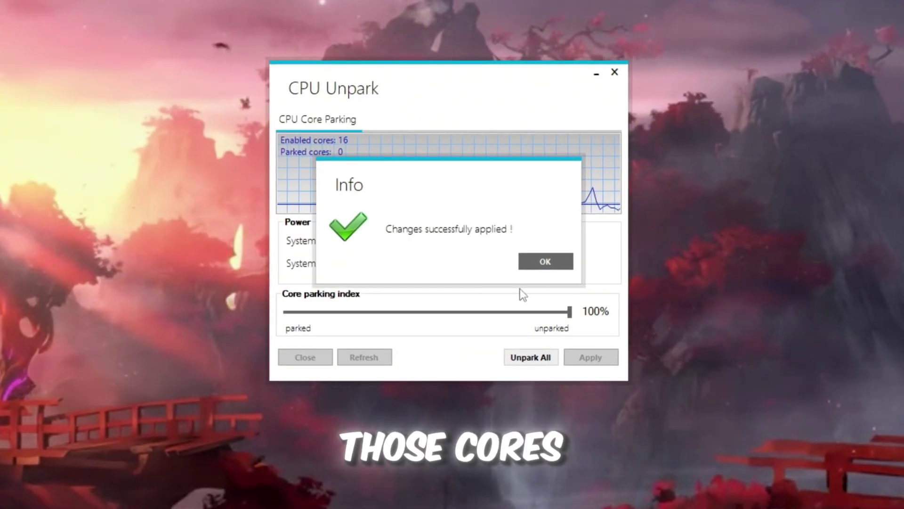
left_click(545, 261)
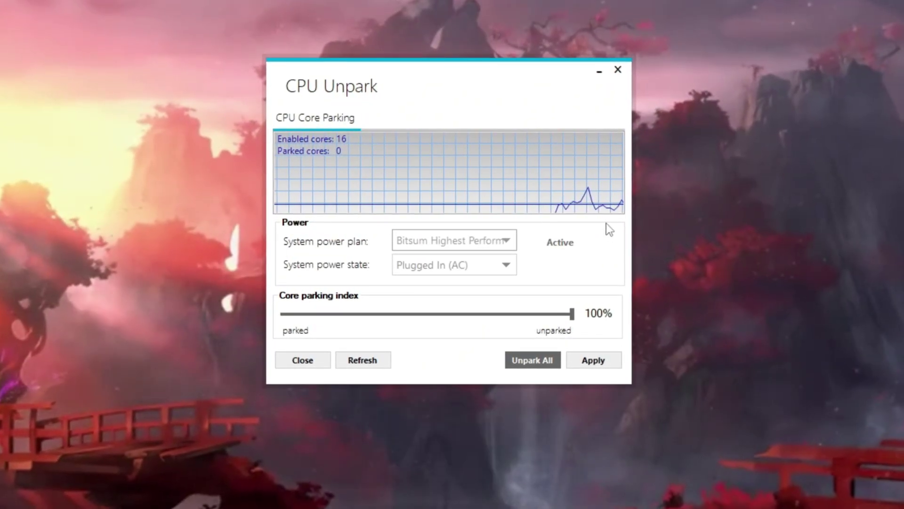
mouse_move(572, 314)
left_mouse_down()
mouse_move(299, 315)
mouse_move(586, 320)
left_mouse_up()
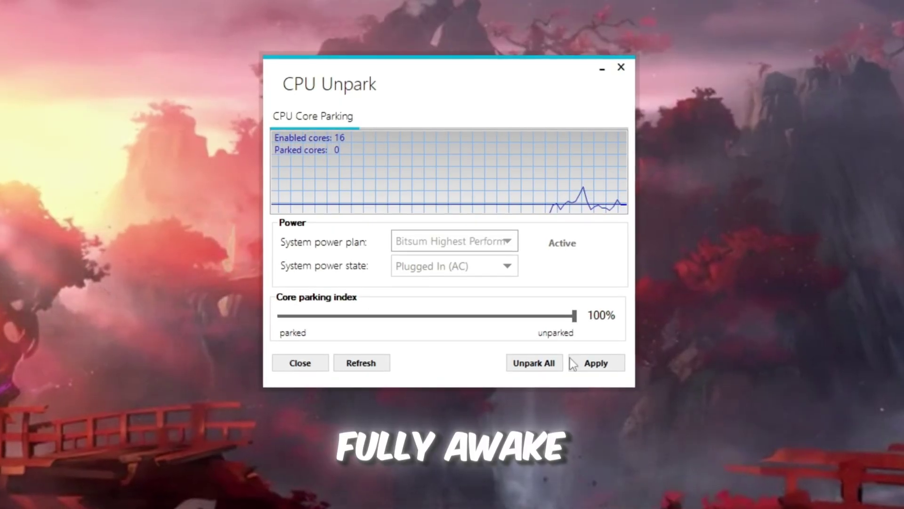
left_click(613, 367)
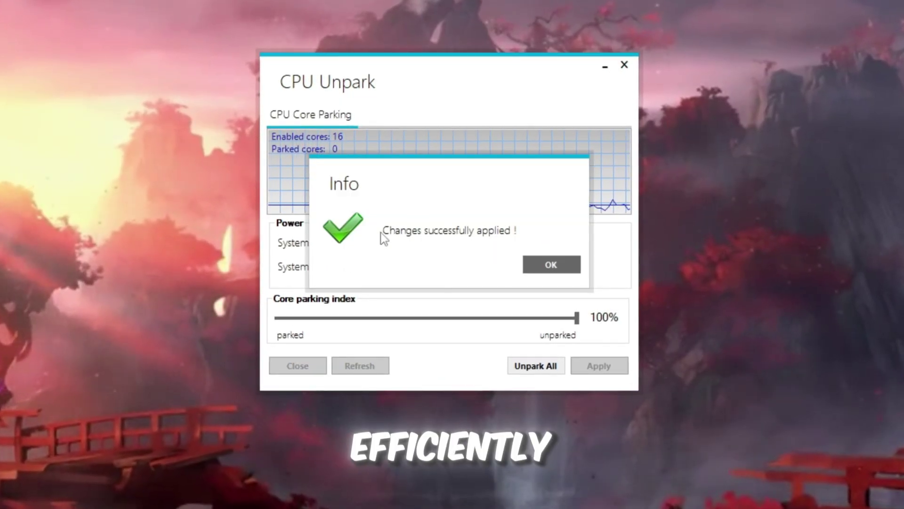
left_click(541, 265)
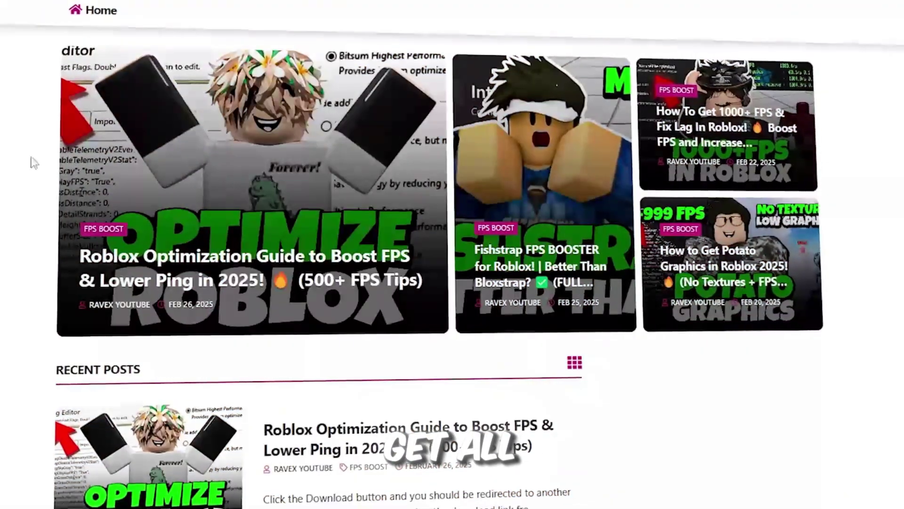
scroll(34, 162, "down", 6)
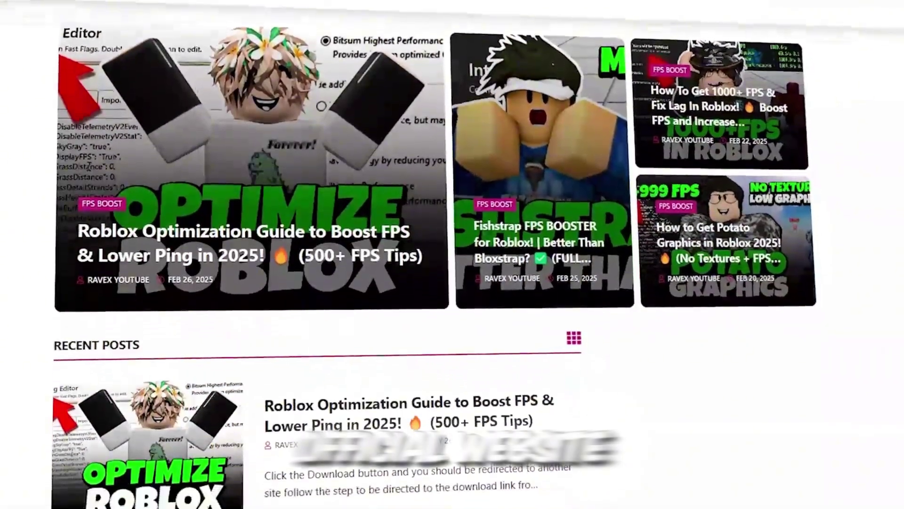
scroll(311, 254, "down", 8)
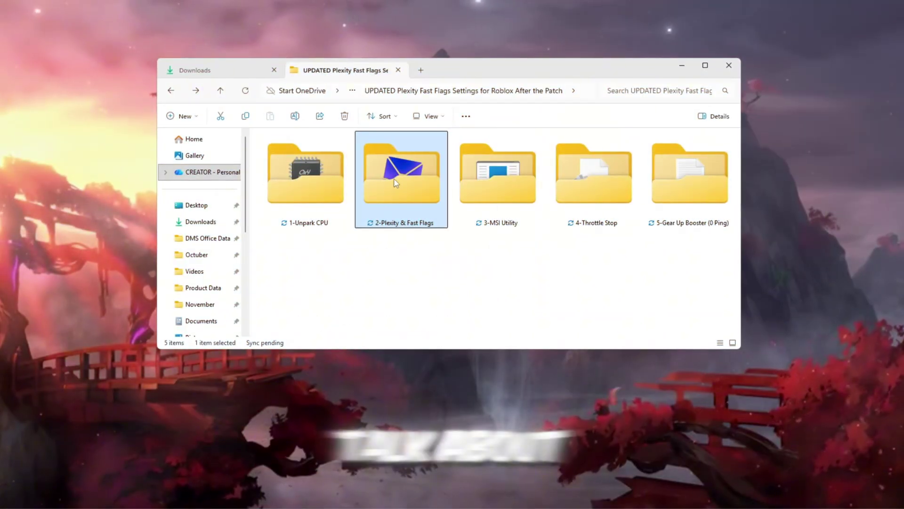
Open the 2-Plexity & Fast Flags folder, then launch Plexity from Start search.
double_click(396, 183)
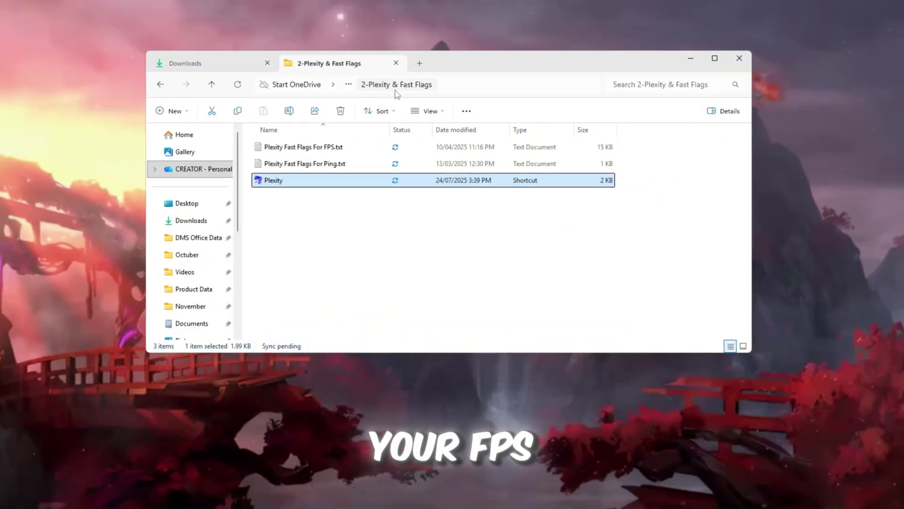
left_click(691, 58)
key("super")
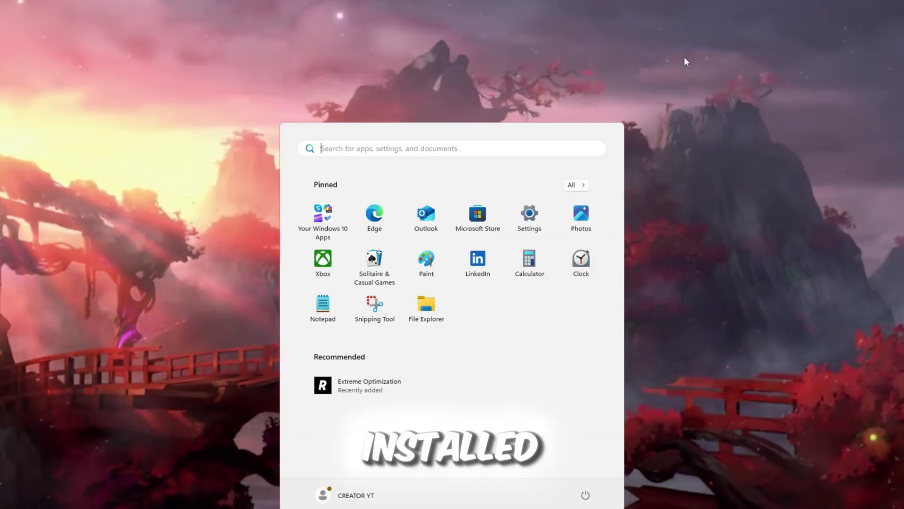
type("plexity")
key("Return")
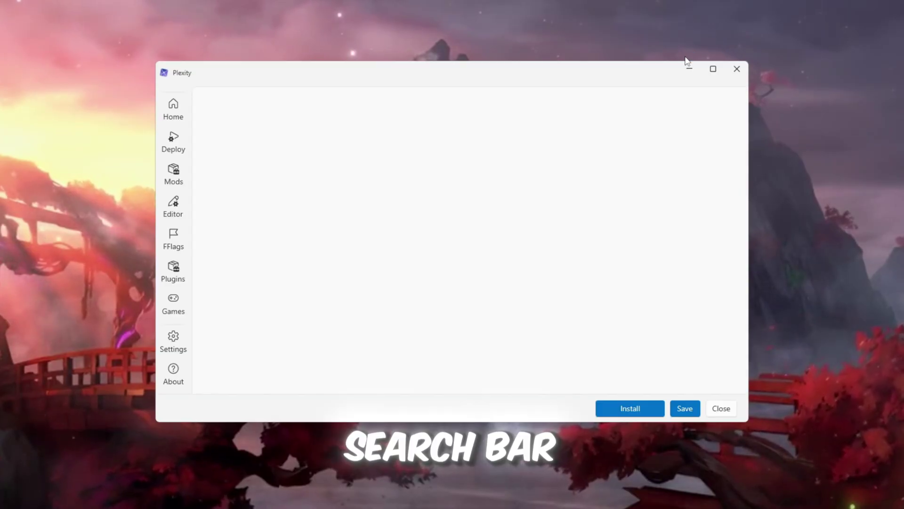
Switch Roblox Client priority to High, then back to Normal, and view the Deploy page.
left_click(172, 343)
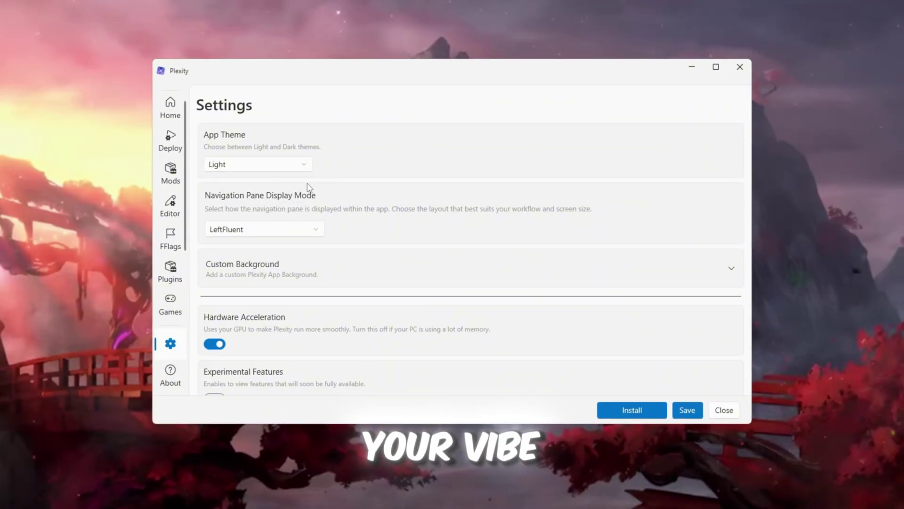
scroll(393, 196, "down", 10)
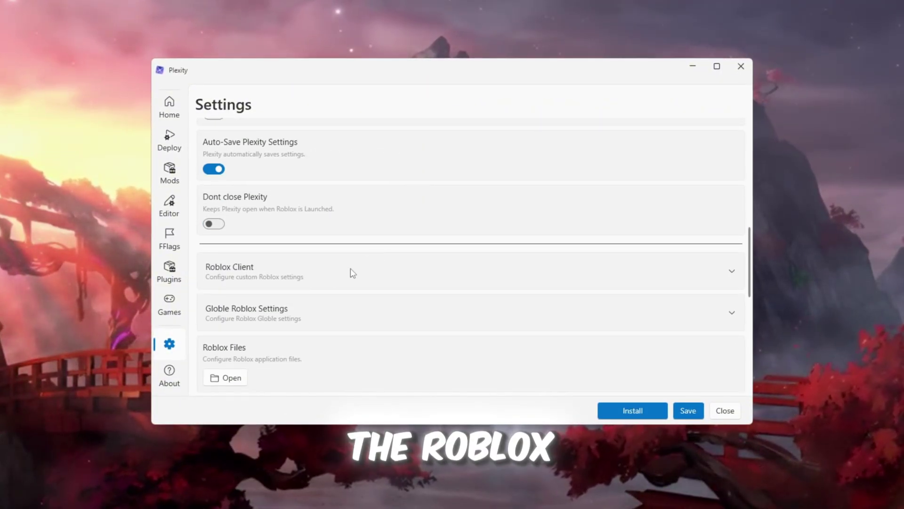
scroll(255, 304, "down", 3)
left_click(277, 186)
scroll(287, 196, "down", 4)
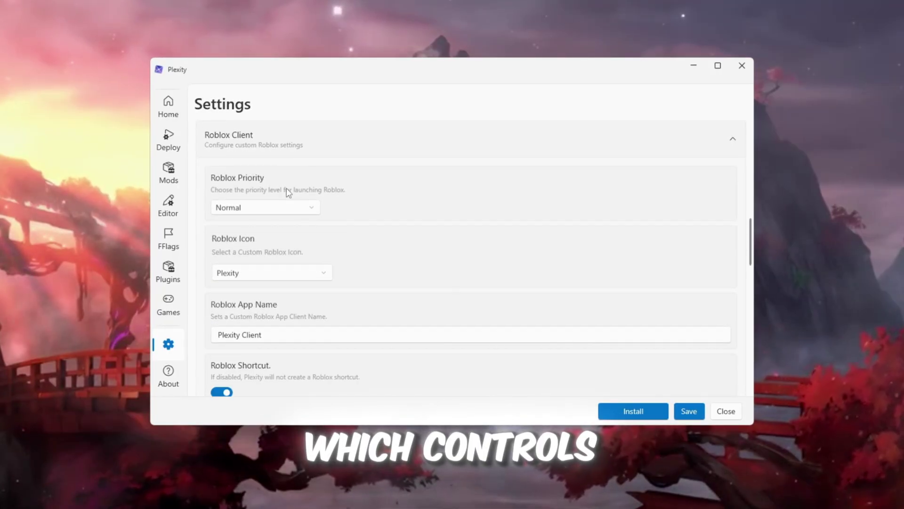
scroll(311, 202, "up", 1)
left_click(309, 182)
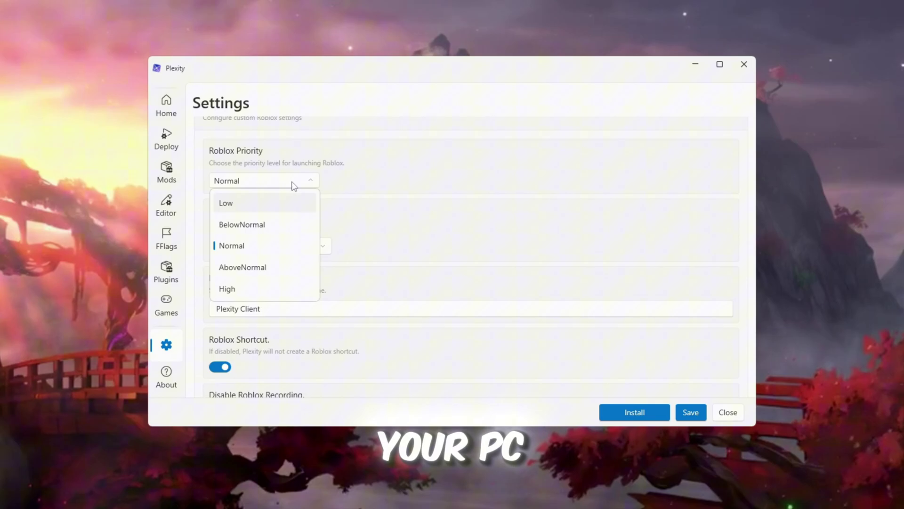
left_click(294, 288)
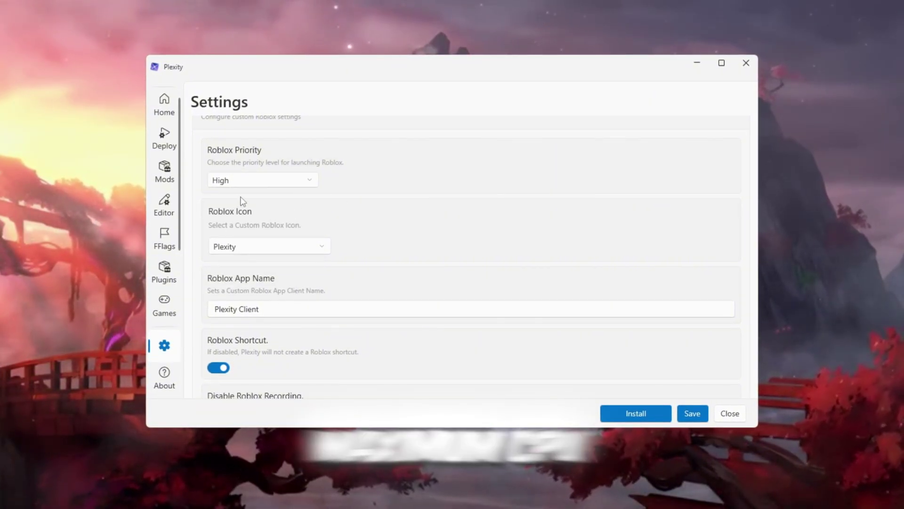
left_click(262, 180)
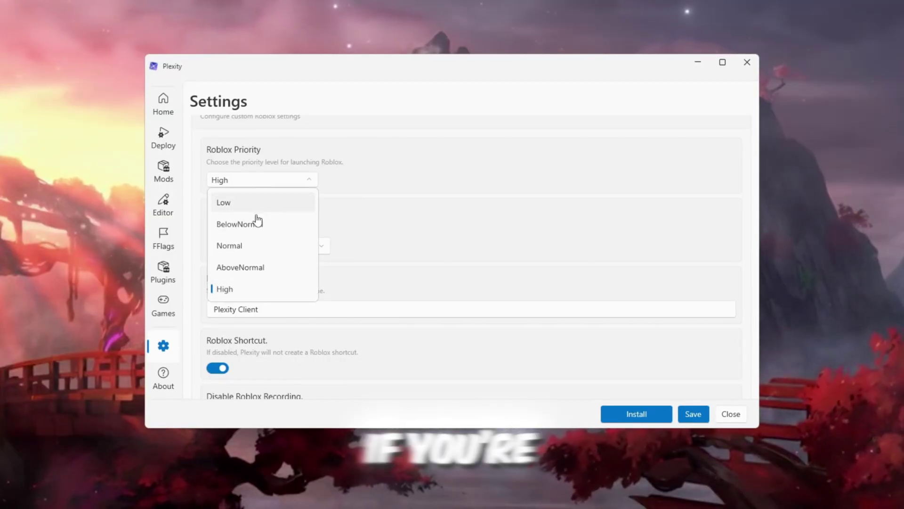
left_click(262, 247)
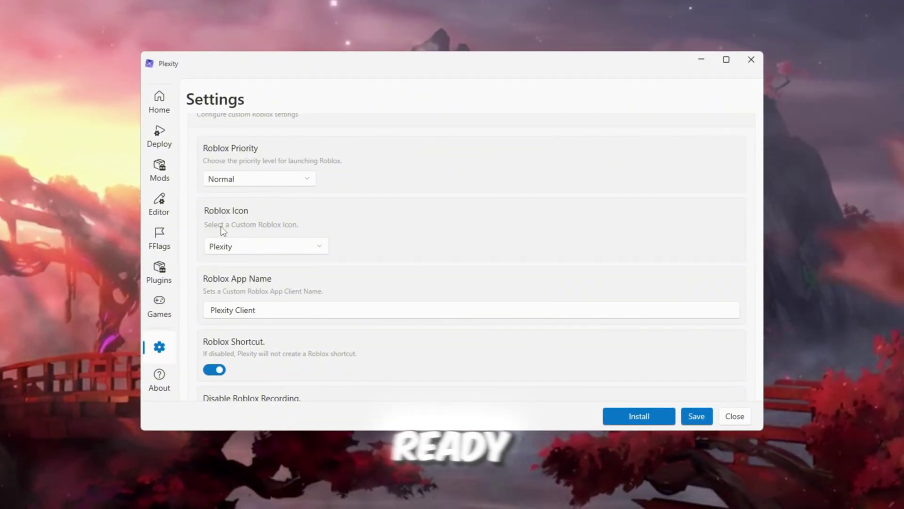
left_click(160, 137)
scroll(268, 200, "up", 10)
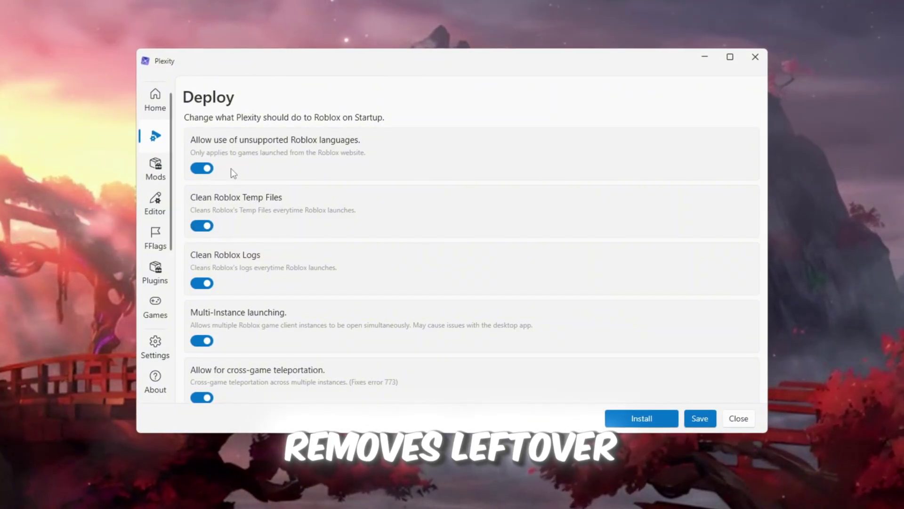
left_click(205, 284)
left_click(204, 284)
scroll(236, 284, "down", 1)
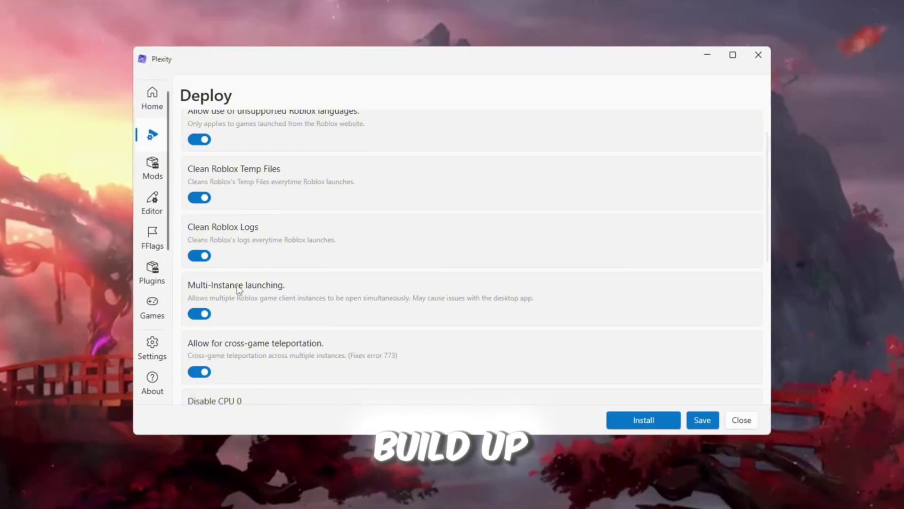
scroll(236, 284, "down", 1)
scroll(237, 284, "up", 1)
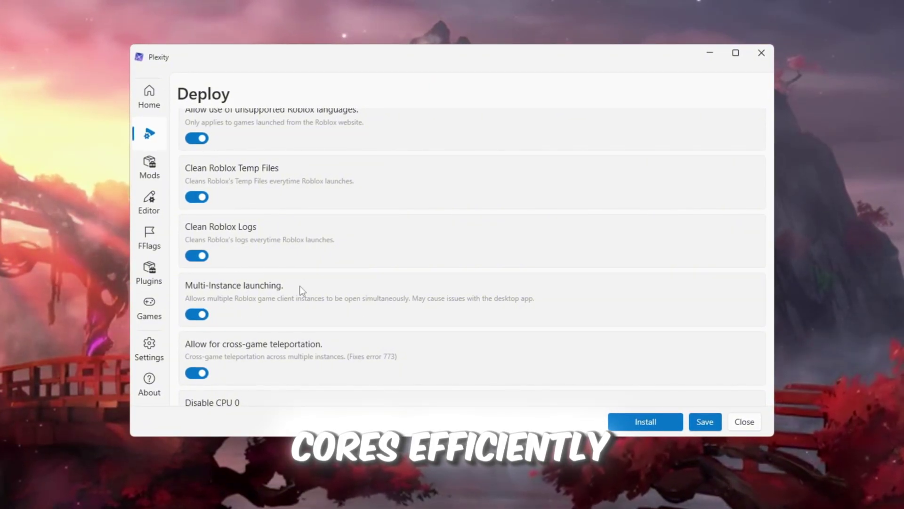
scroll(298, 289, "down", 1)
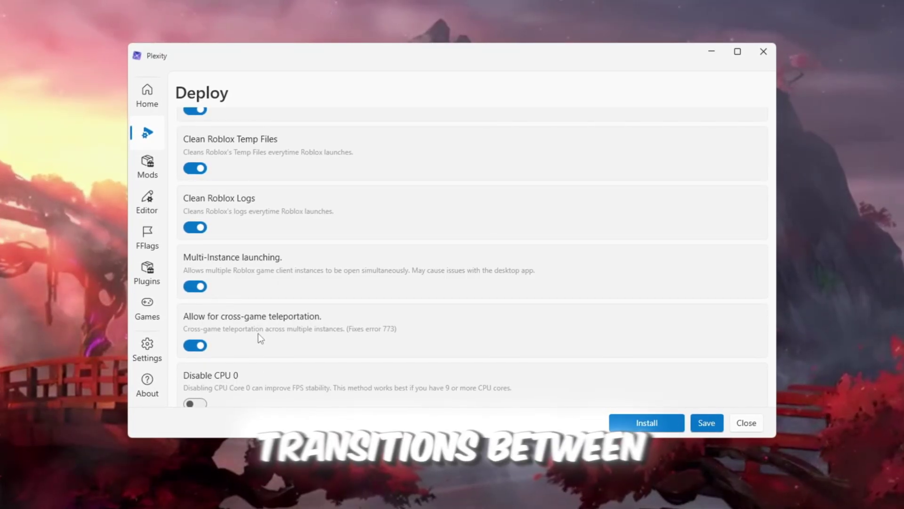
scroll(259, 333, "down", 5)
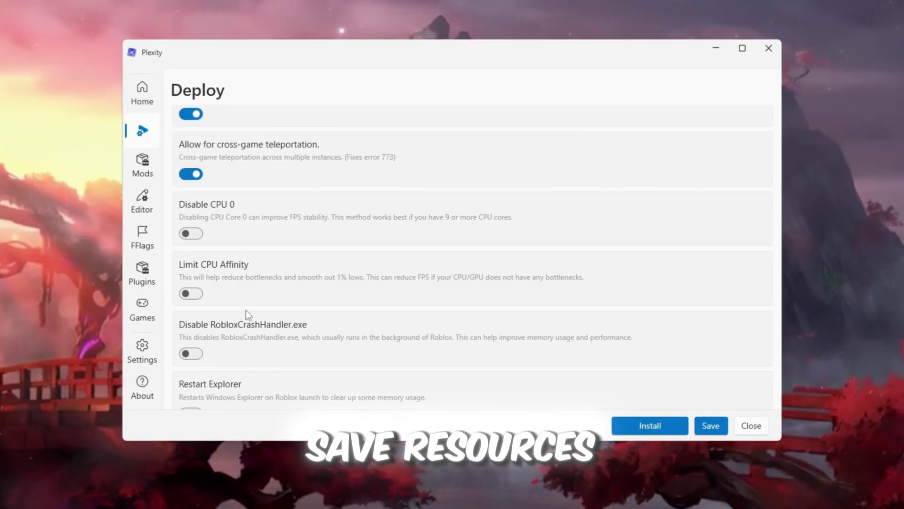
Set the System target refresh rate FastFlag to 144 Hz.
left_click(142, 234)
scroll(304, 247, "up", 5)
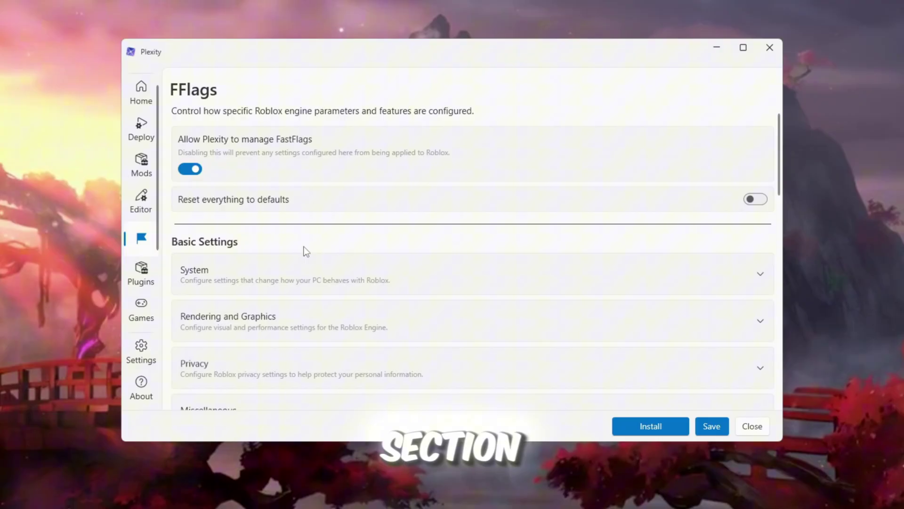
left_click(281, 273)
scroll(308, 251, "down", 3)
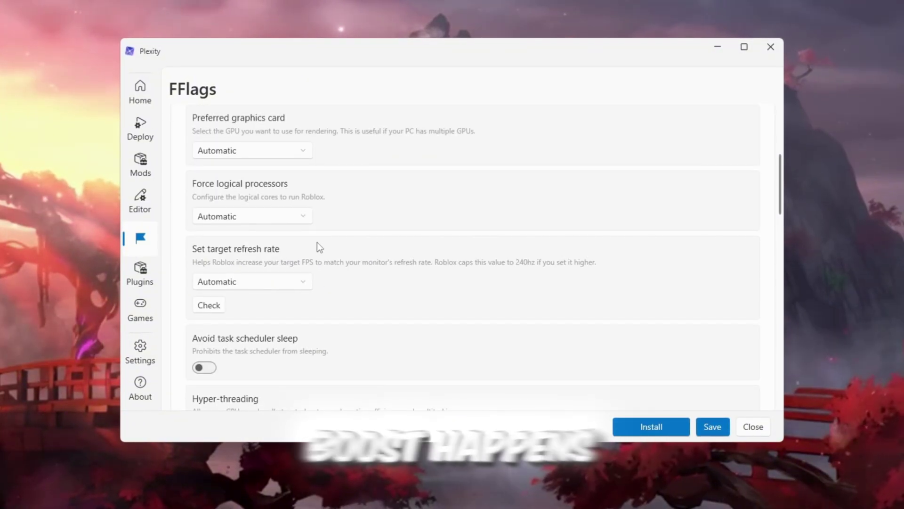
scroll(344, 243, "down", 1)
left_click(285, 252)
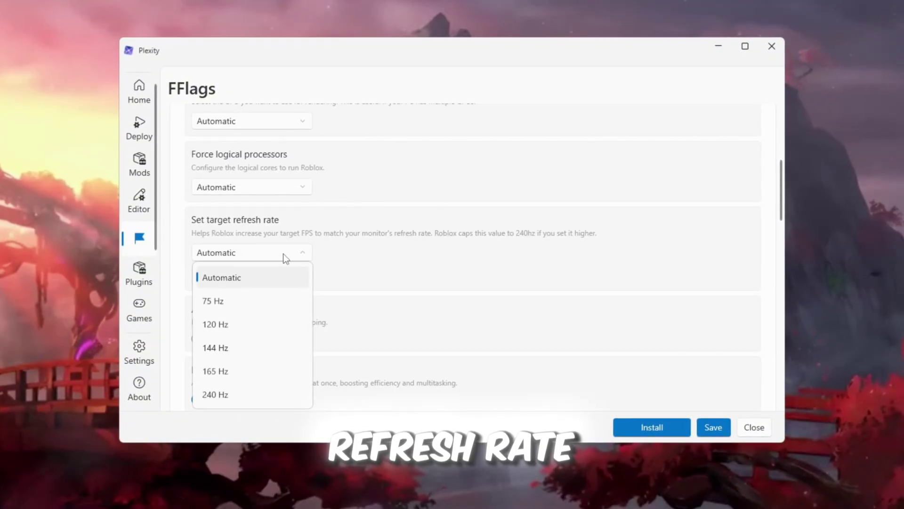
left_click(262, 344)
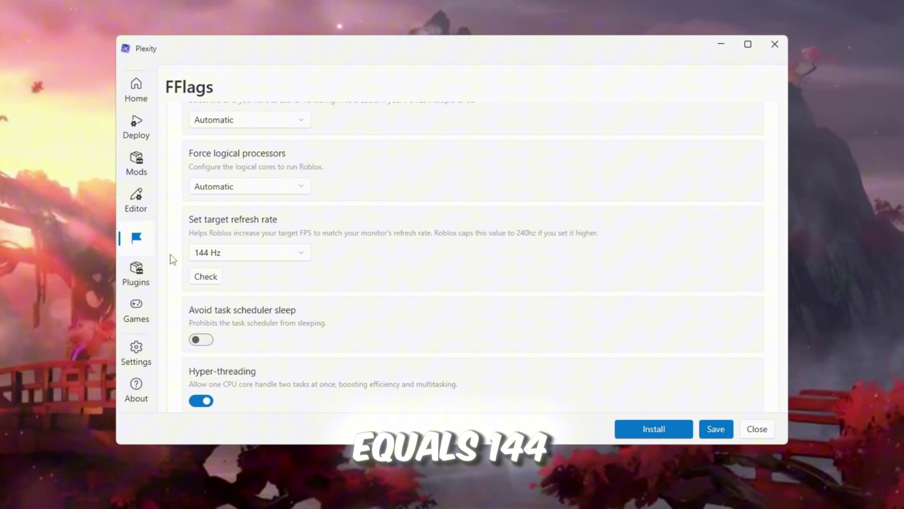
Review Rendering and Graphics: framerate limit 9999, Lowest texture quality, and rendering mode.
scroll(249, 263, "down", 3)
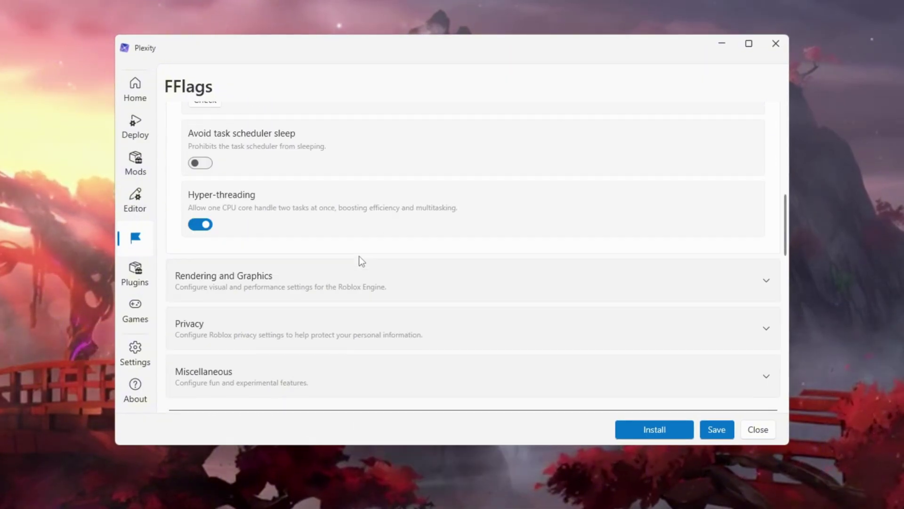
left_click(359, 279)
scroll(515, 166, "down", 3)
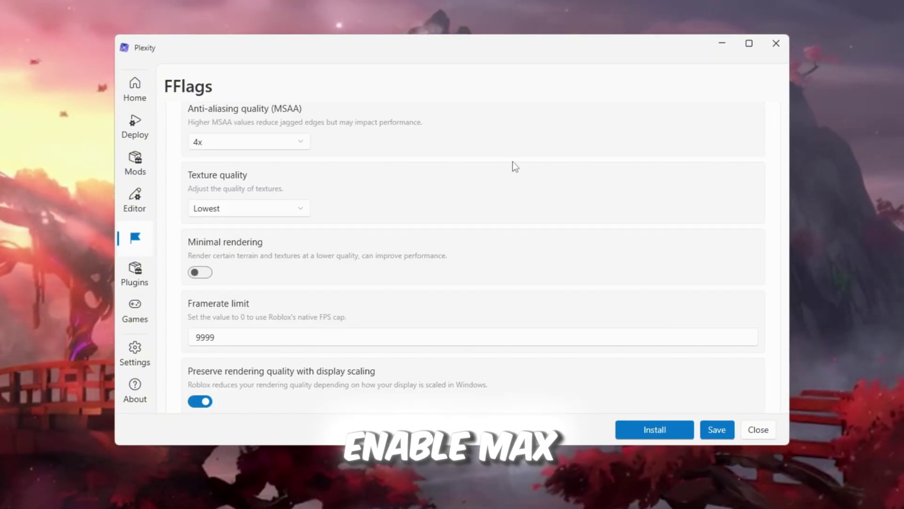
double_click(240, 343)
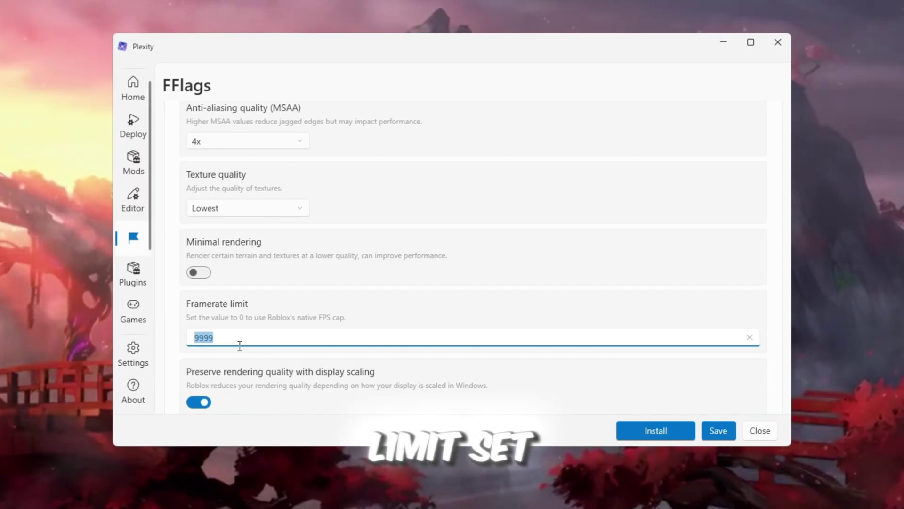
left_click(250, 210)
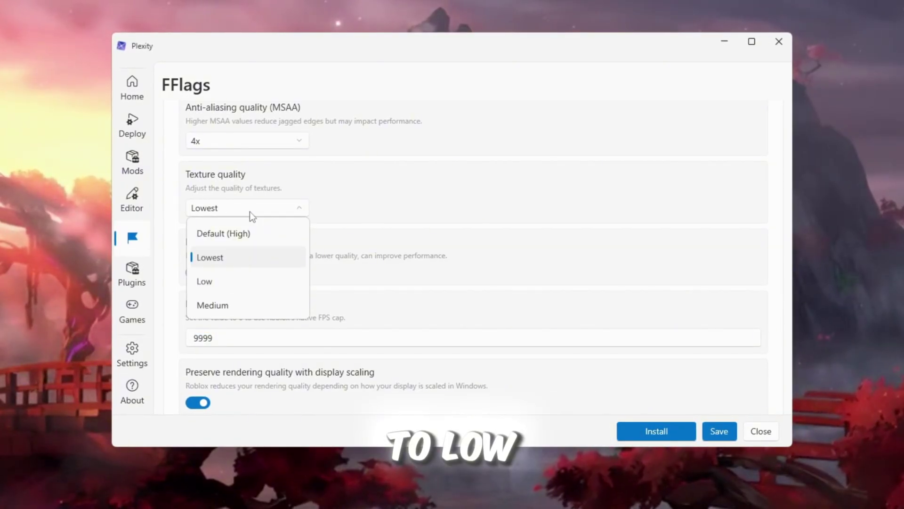
left_click(237, 267)
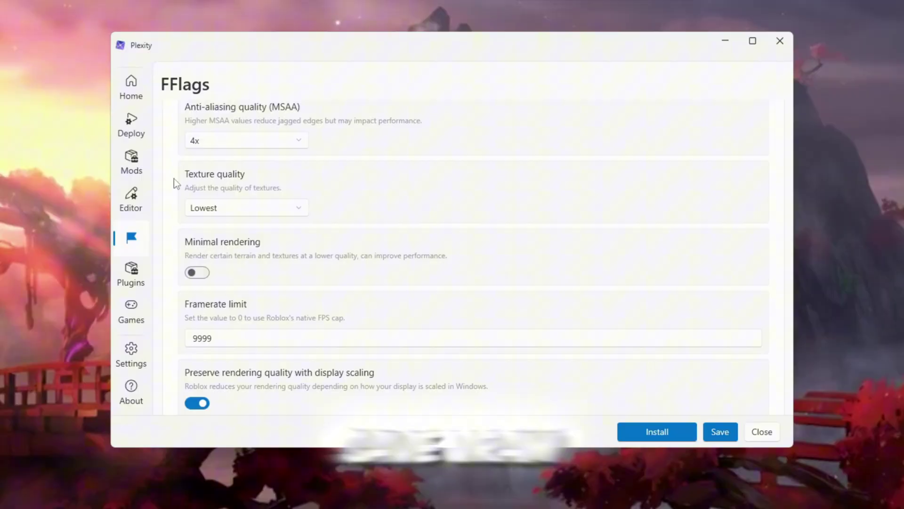
scroll(367, 239, "down", 5)
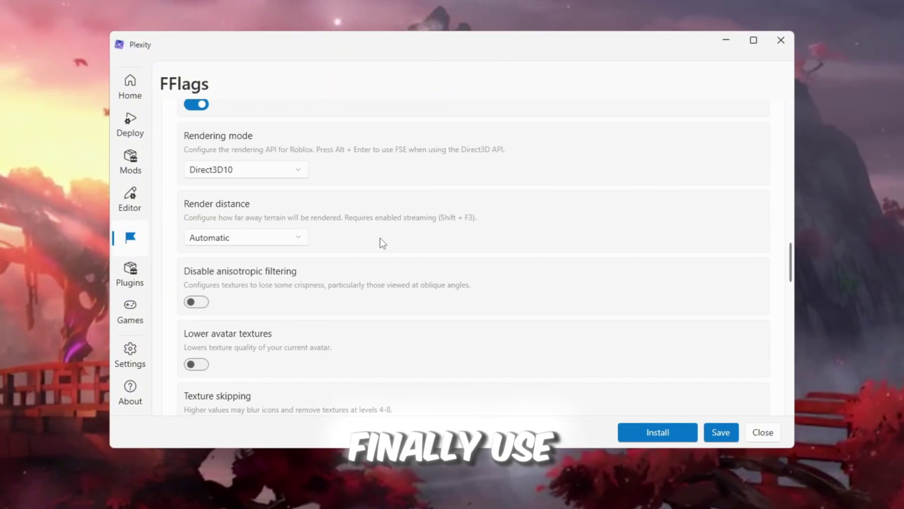
left_click(218, 170)
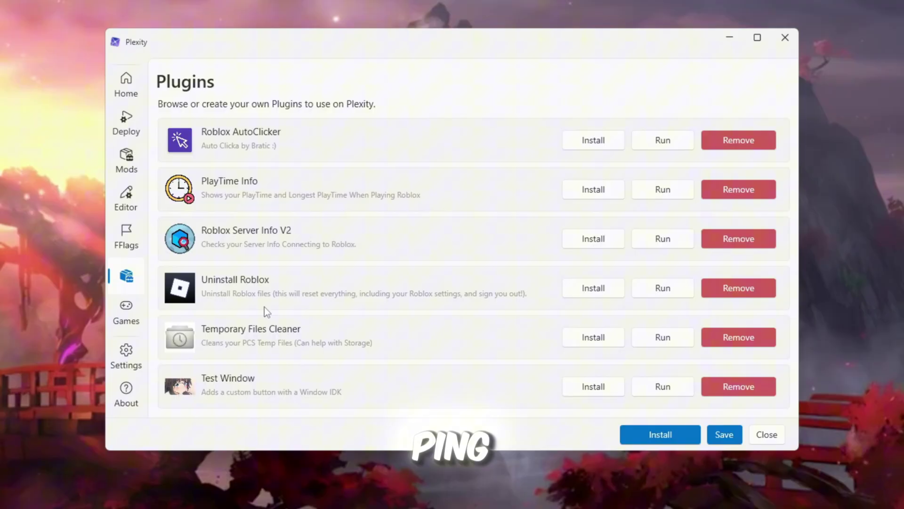
Go to Plexity's FastFlags Editor and start adding new flags.
scroll(292, 250, "down", 2)
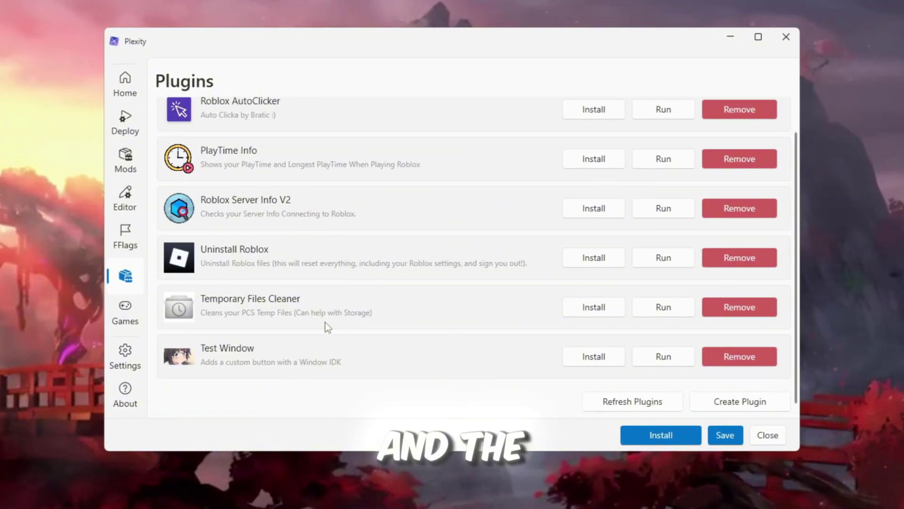
left_click(125, 314)
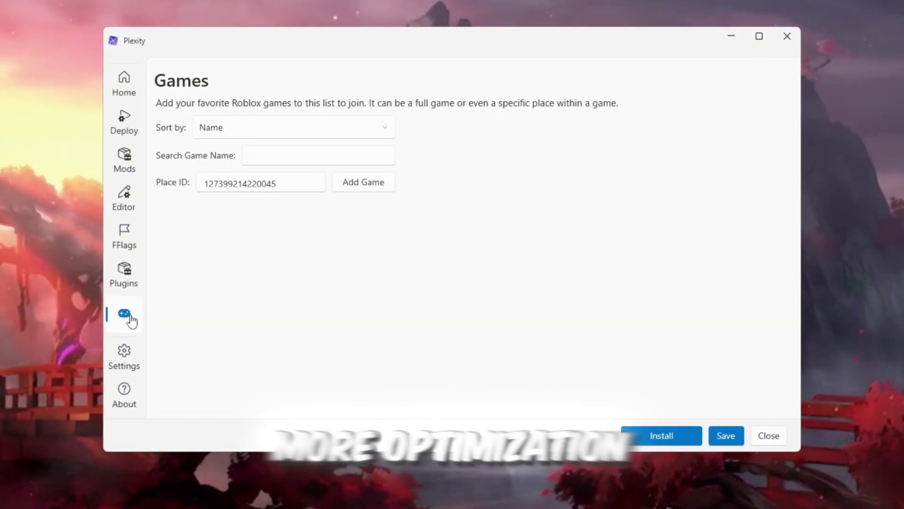
left_click(123, 194)
left_click(189, 404)
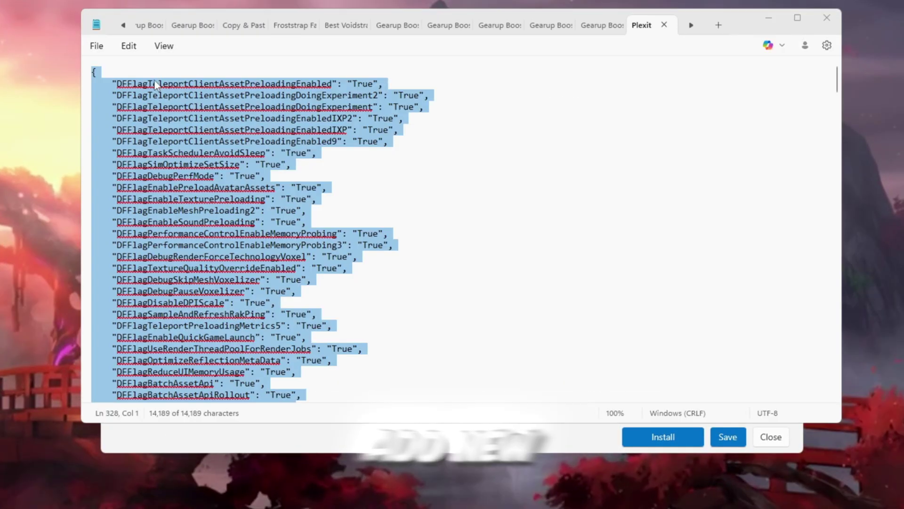
Copy the FastFlags JSON from Notepad and import it into Plexity.
right_click(188, 99)
left_click(251, 123)
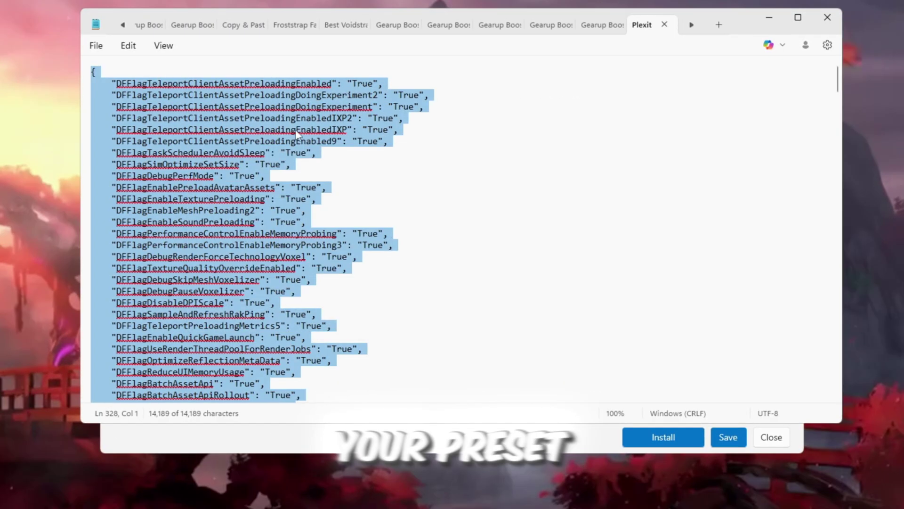
left_click(768, 19)
left_click(747, 23)
key("ctrl+v")
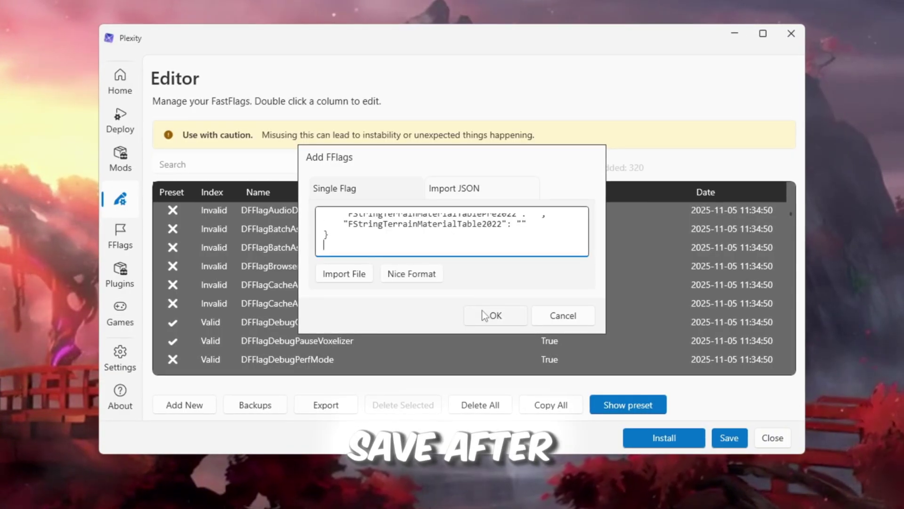
left_click(482, 310)
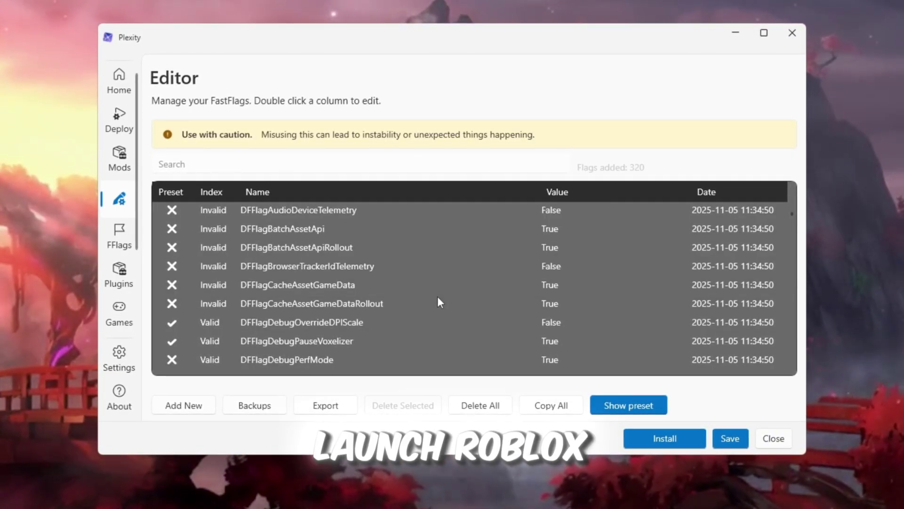
scroll(438, 295, "down", 15)
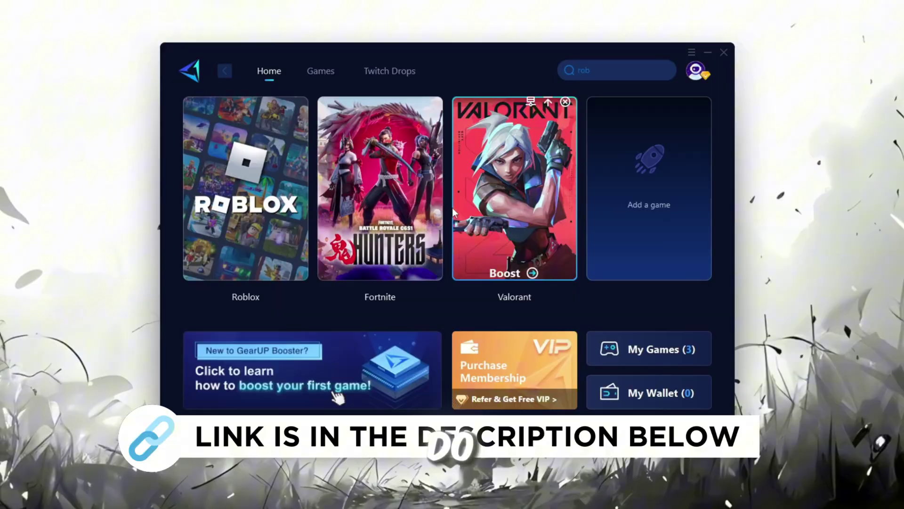
Browse GearUP's supported games catalogue, then boost Roblox from its Home card.
left_click(695, 73)
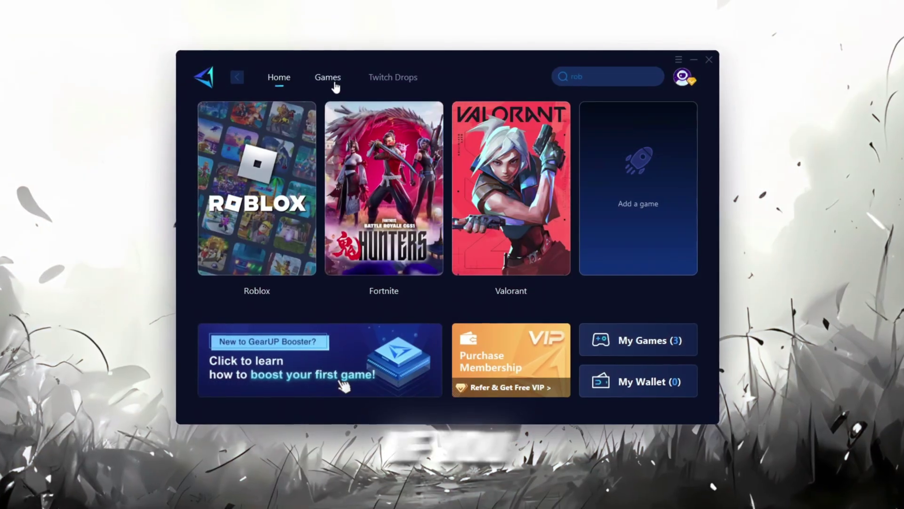
left_click(312, 64)
scroll(438, 247, "down", 4)
scroll(438, 247, "down", 3)
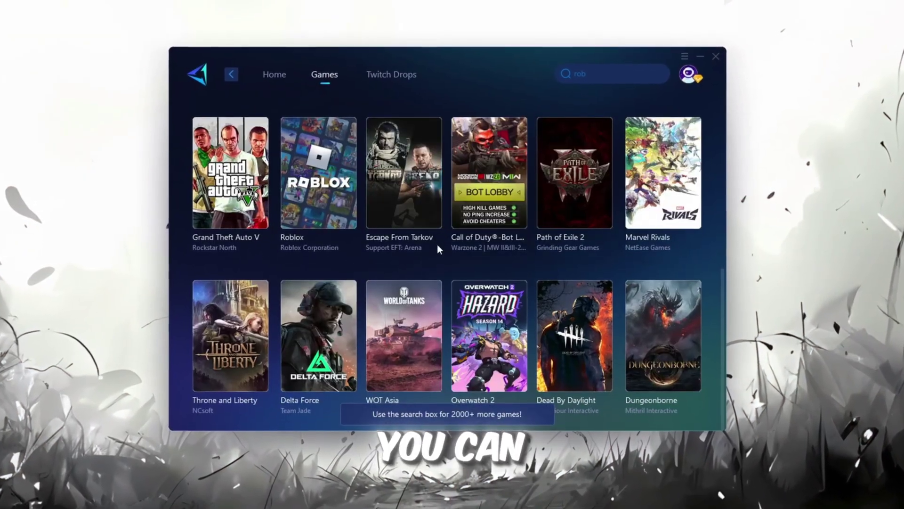
scroll(490, 198, "up", 6)
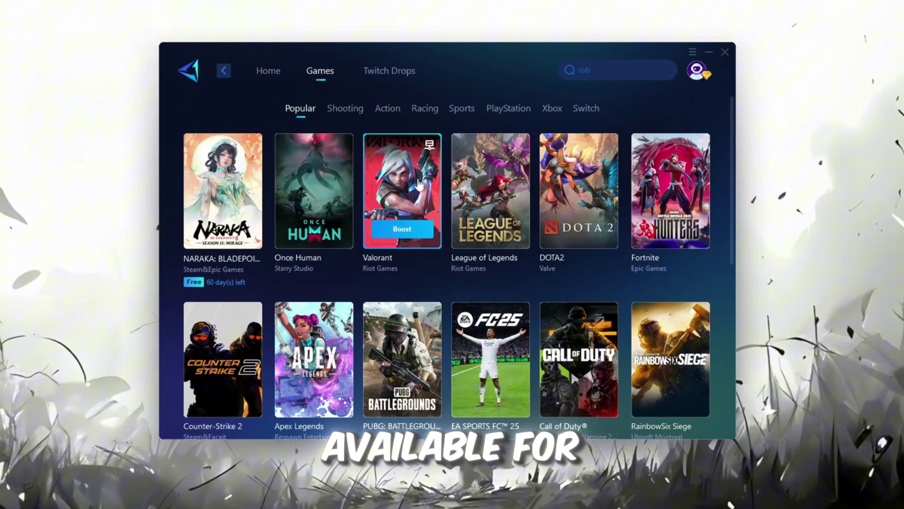
left_click(267, 71)
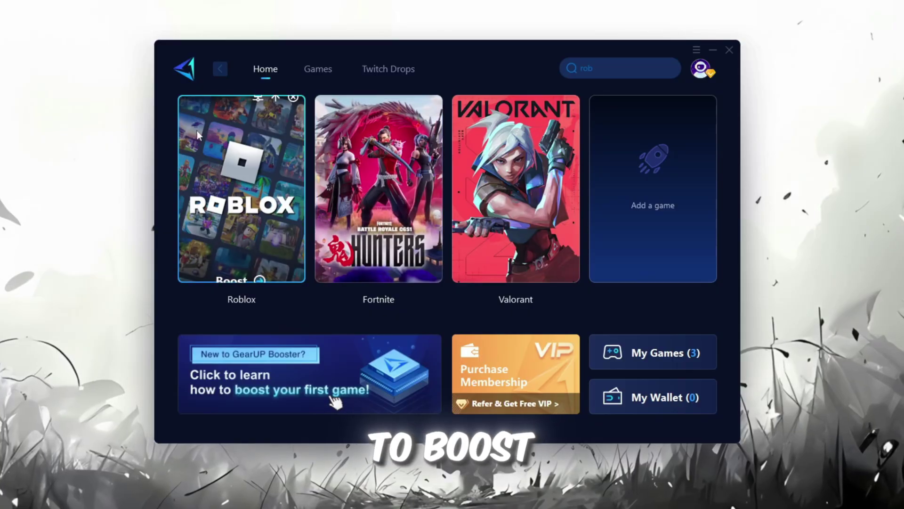
left_click(238, 262)
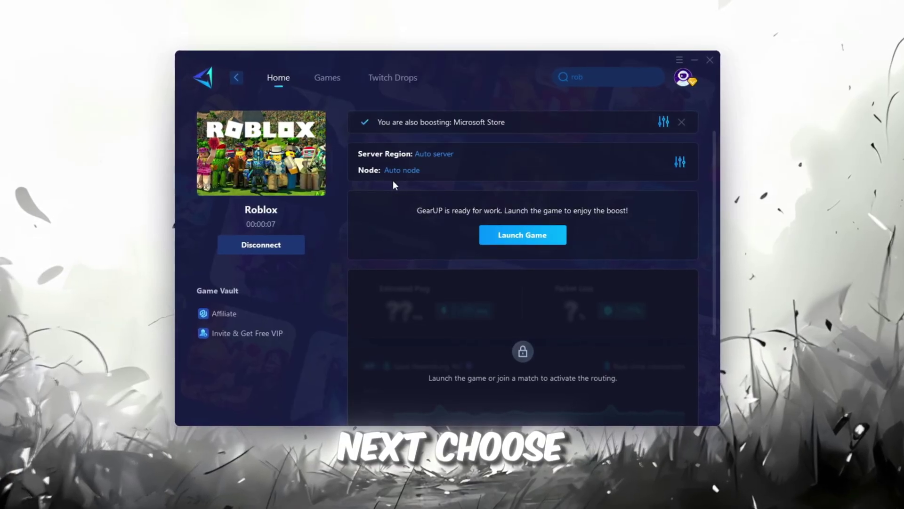
left_click(434, 158)
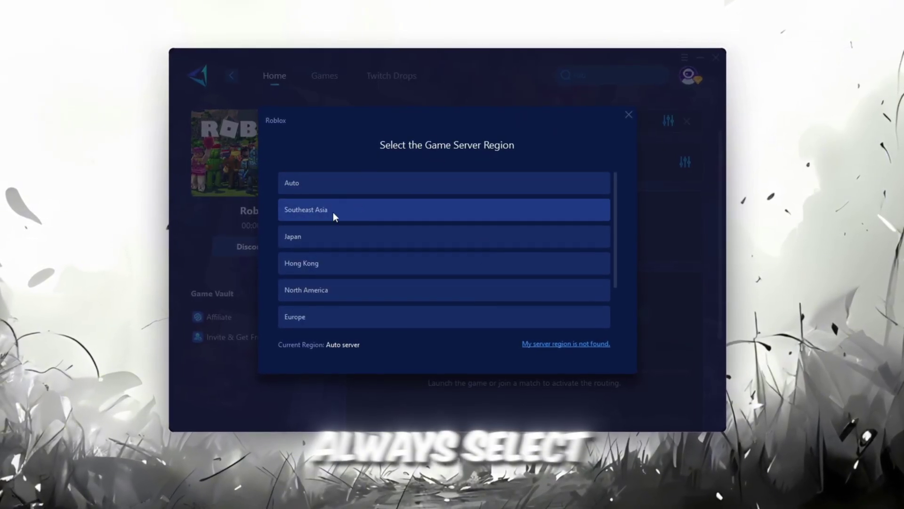
scroll(418, 234, "down", 1)
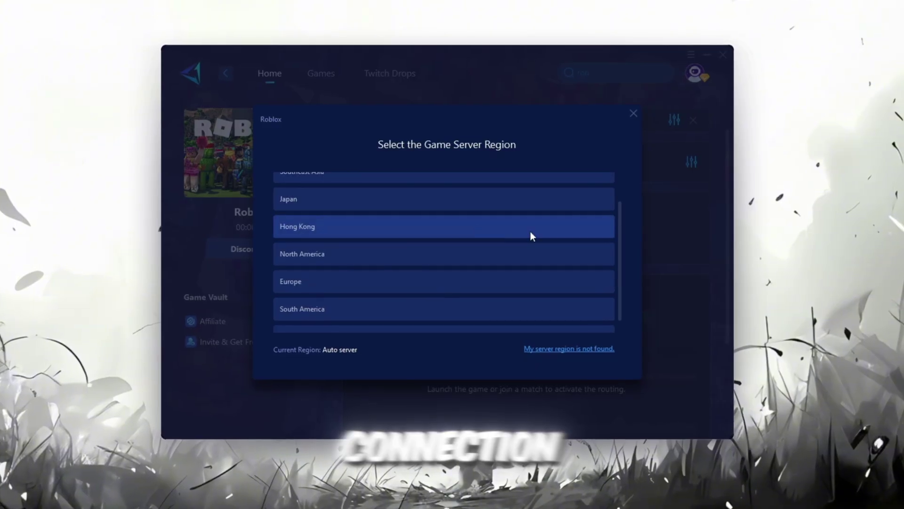
left_click(633, 113)
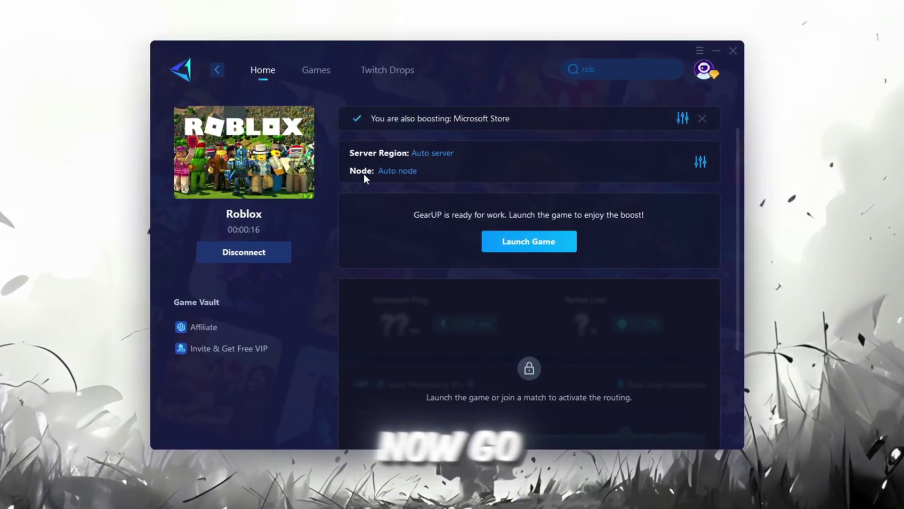
left_click(406, 171)
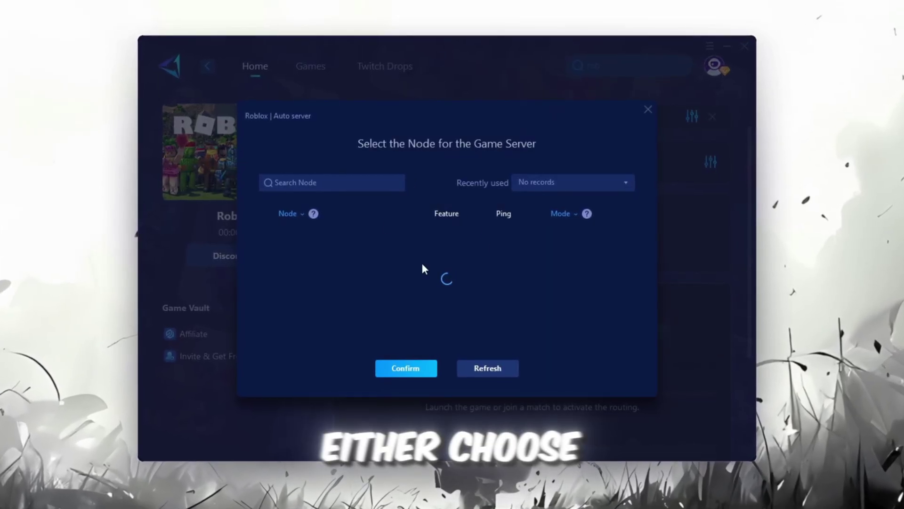
scroll(451, 263, "down", 4)
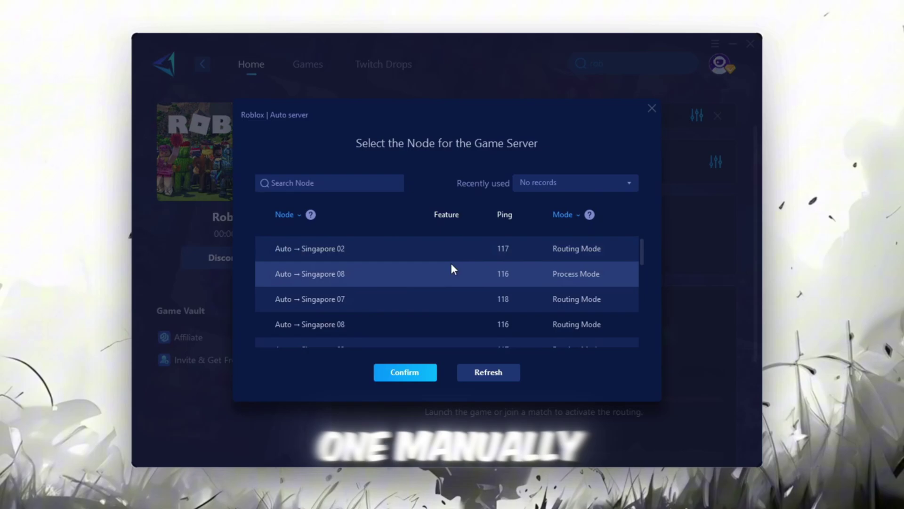
left_click(653, 108)
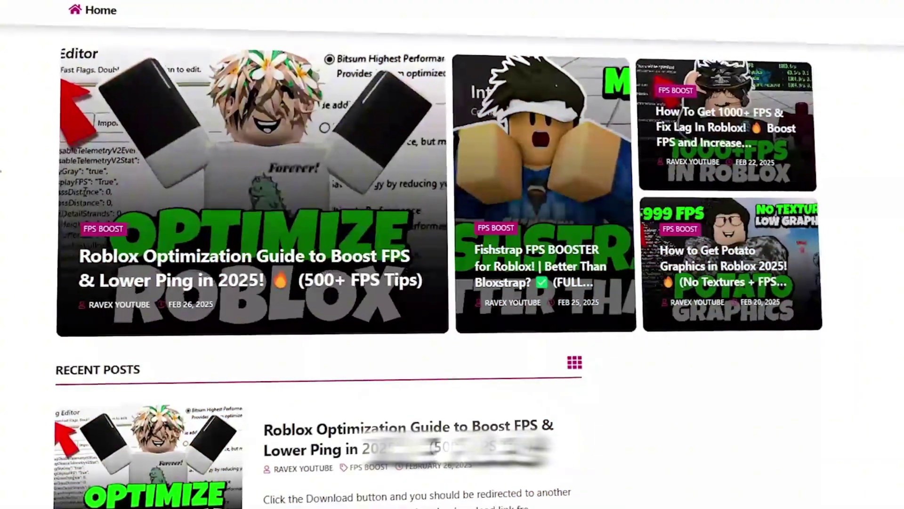
Scroll the Ravex blog down to the Recent Posts section.
scroll(452, 254, "down", 6)
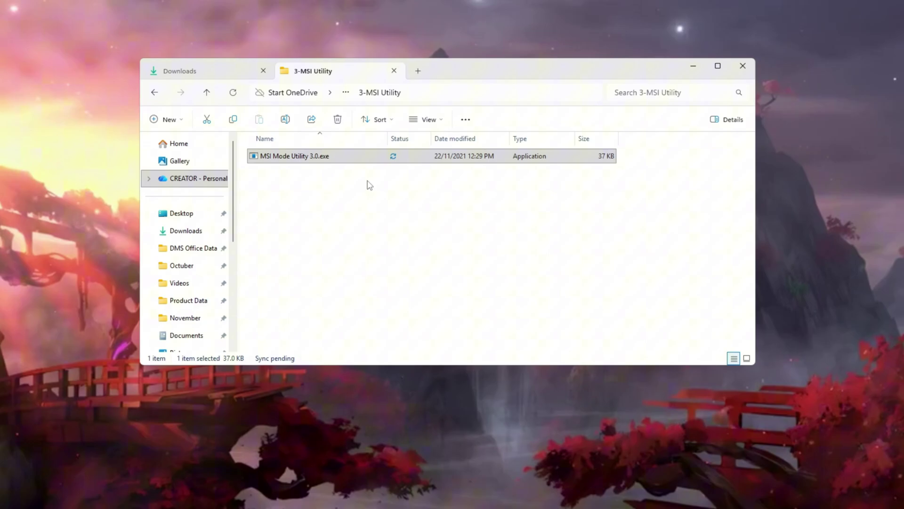
Run MSI Mode Utility 3.0 as administrator and set the GTX 1650 SUPER's interrupt priority to High.
right_click(351, 157)
left_click(394, 252)
left_click(392, 339)
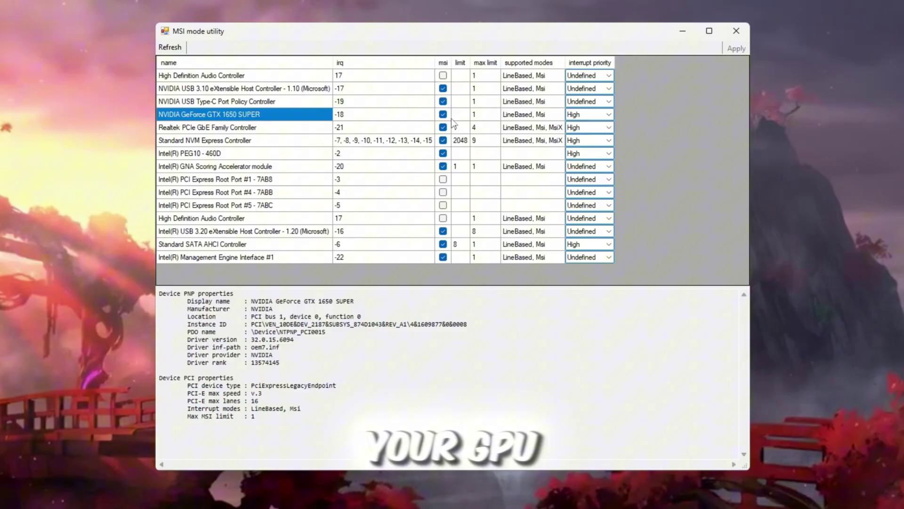
left_click(612, 116)
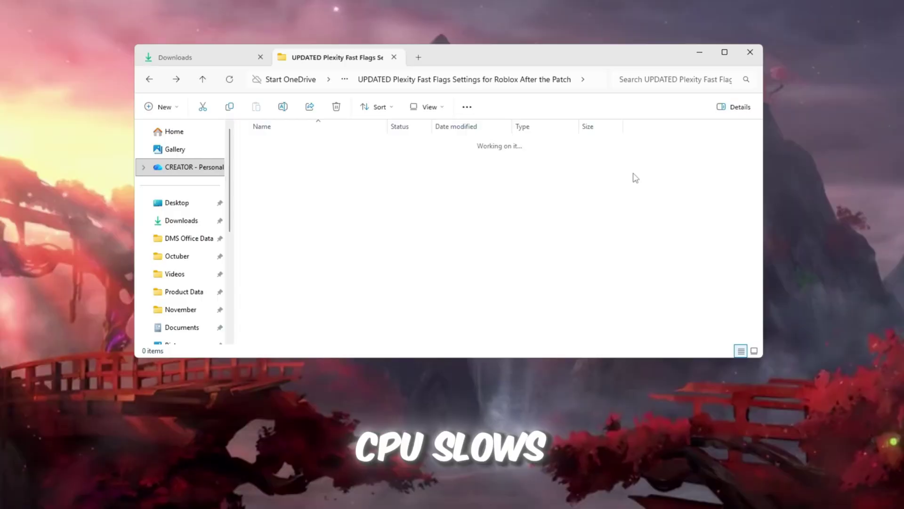
Run ThrottleStop.exe from the 4-Throttle Stop folder as administrator, approving the UAC prompt.
left_click(291, 180)
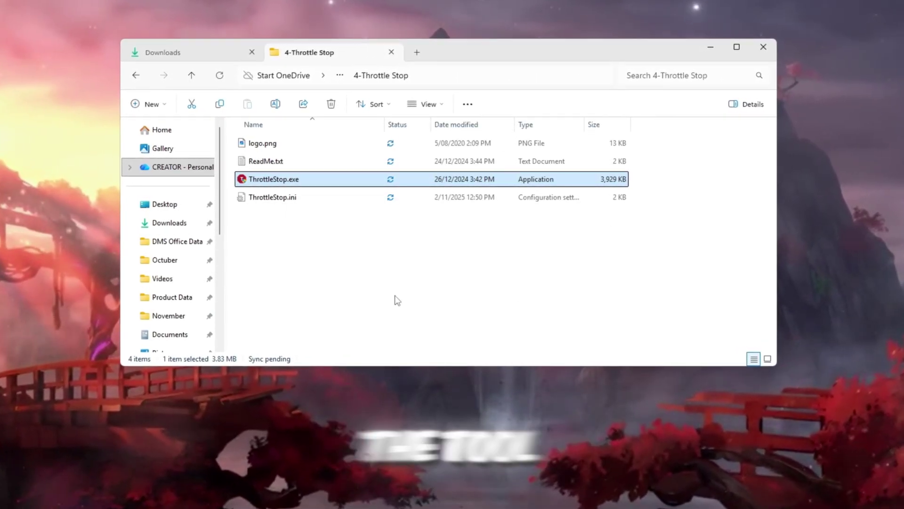
right_click(332, 189)
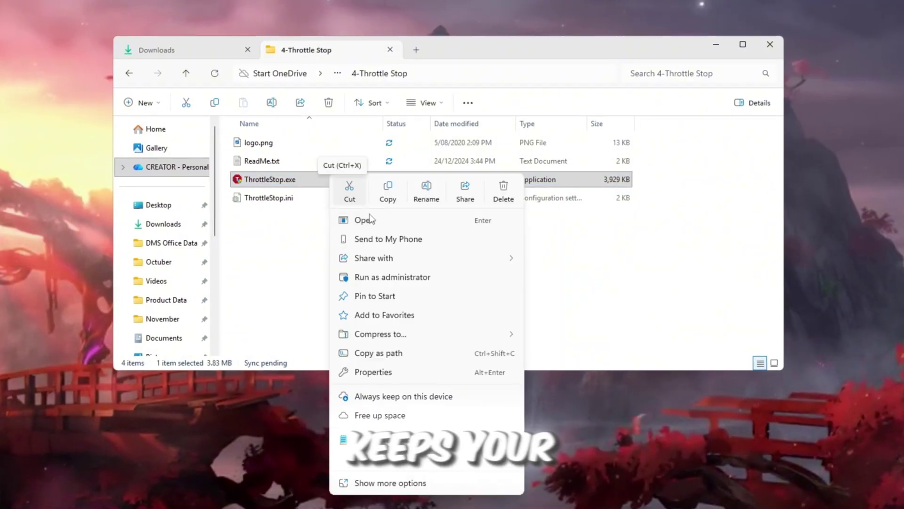
left_click(373, 276)
left_click(405, 345)
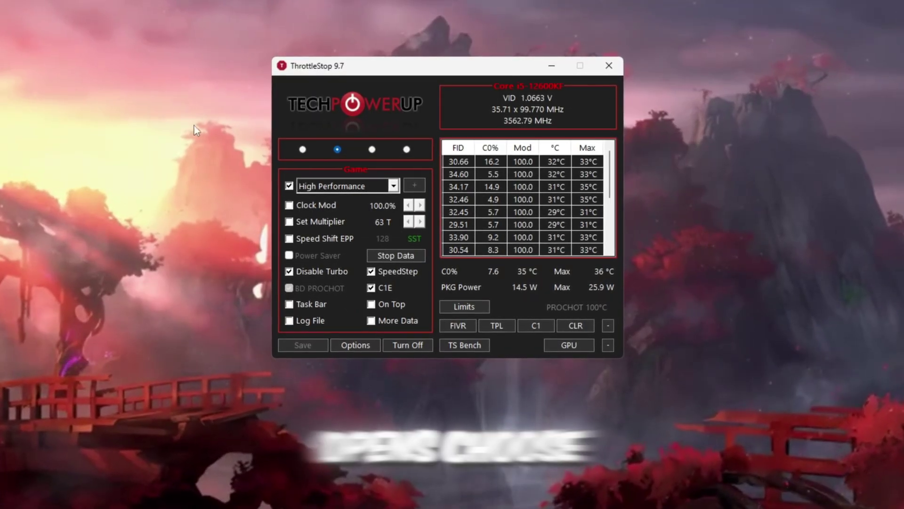
Set the Game profile to the High Performance power plan, toggle Turn Off/On, and save.
left_click(338, 150)
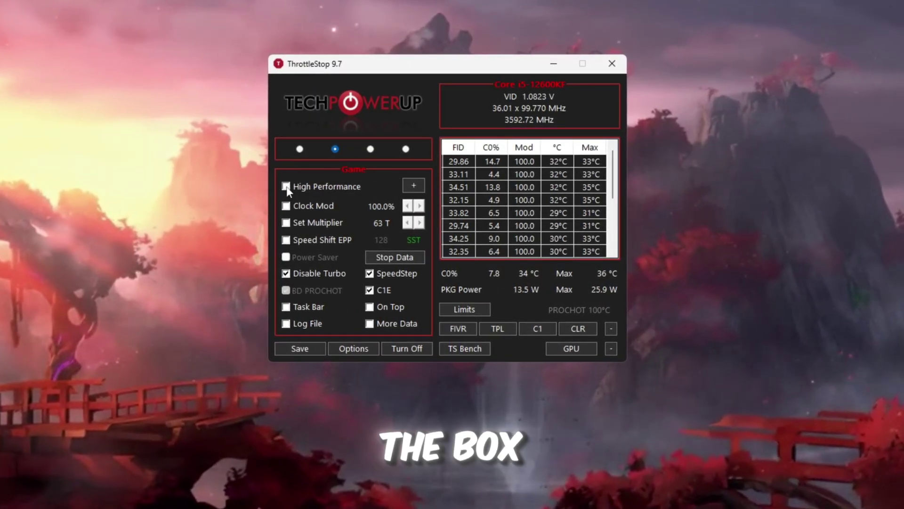
left_click(391, 186)
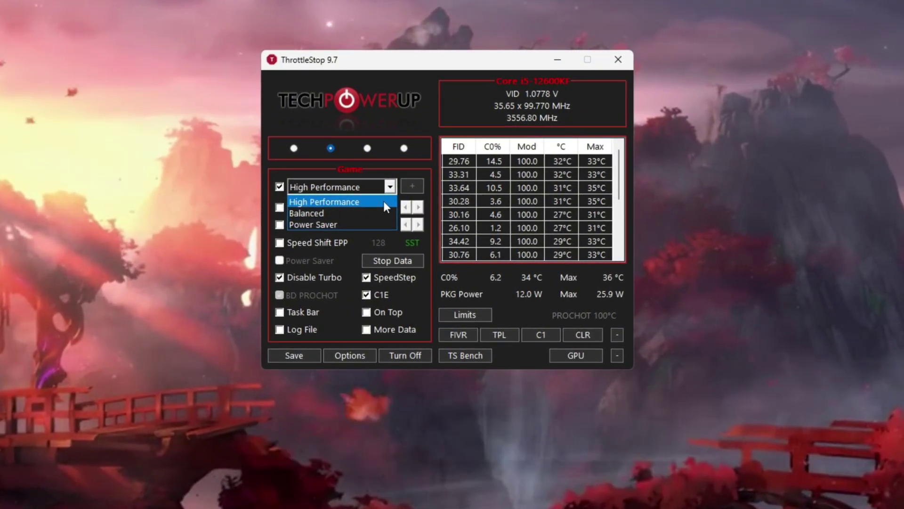
left_click(383, 201)
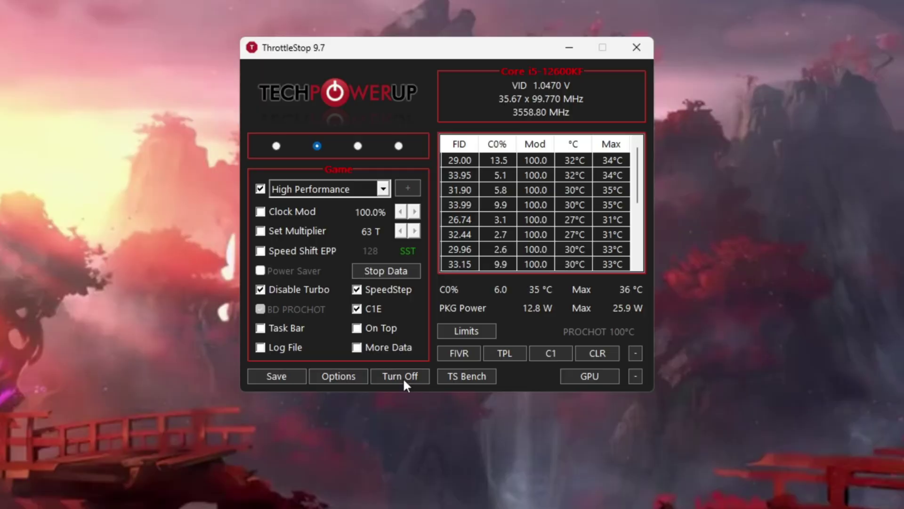
left_click(402, 376)
left_click(401, 376)
left_click(295, 378)
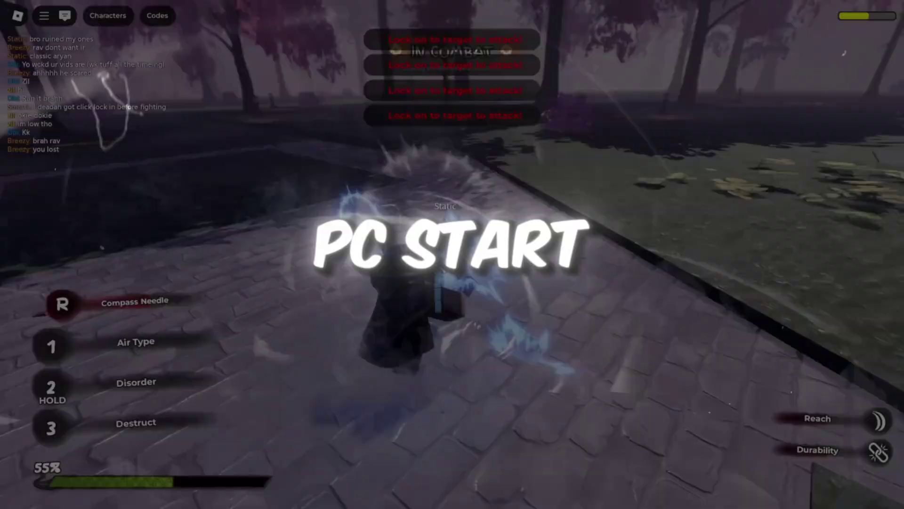
key("1")
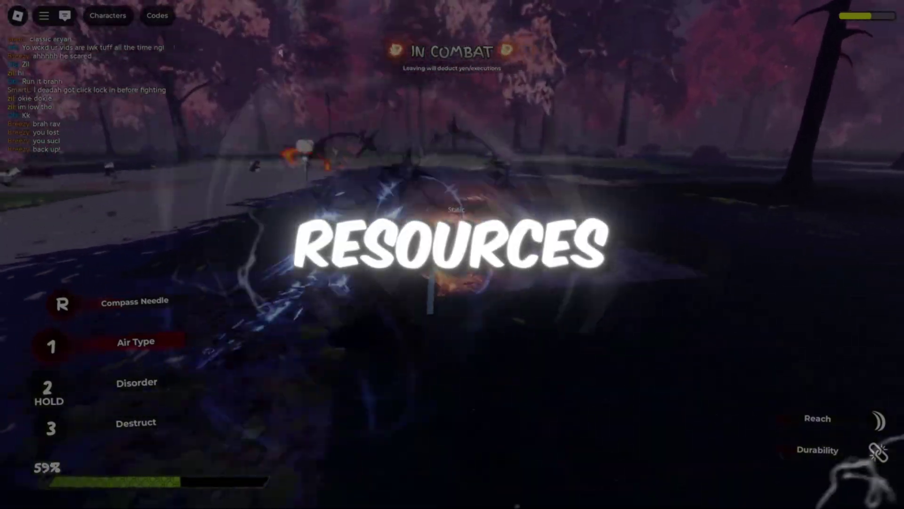
key("2")
key("3")
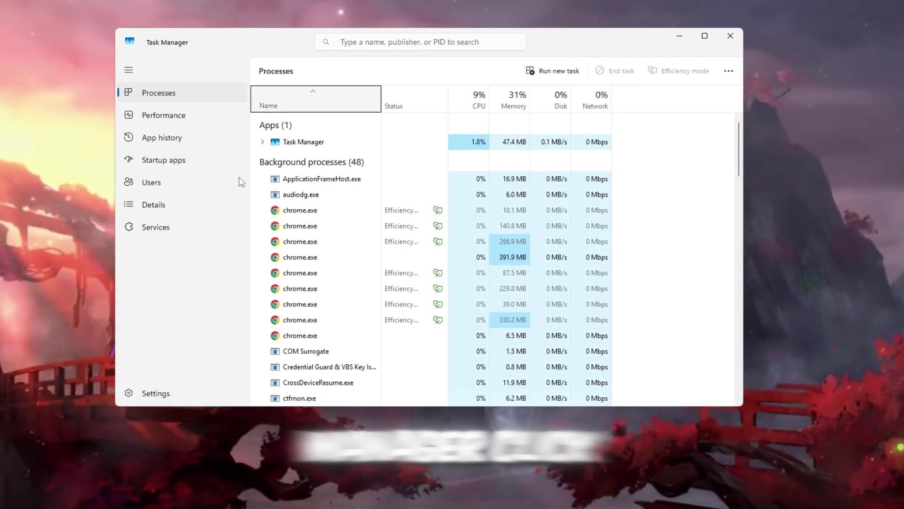
Show the Startup apps list and disable chrome.exe from starting with Windows.
left_click(187, 193)
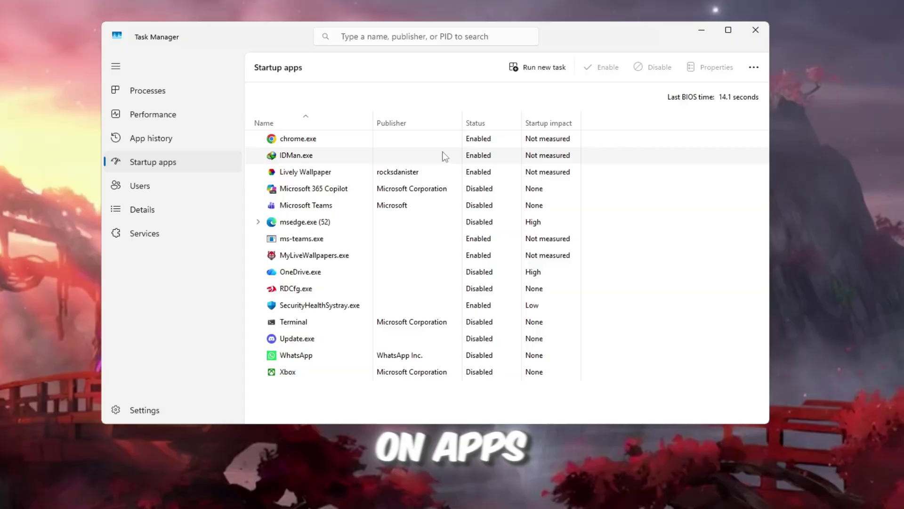
right_click(475, 140)
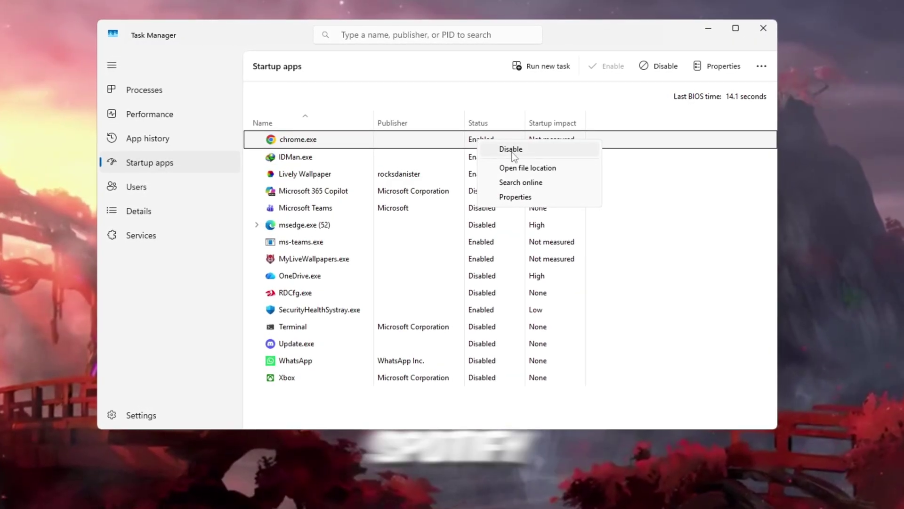
key("Escape")
Inspect the IDMan.exe, Microsoft 365 Copilot and Microsoft Teams startup entries, leaving them enabled.
right_click(476, 159)
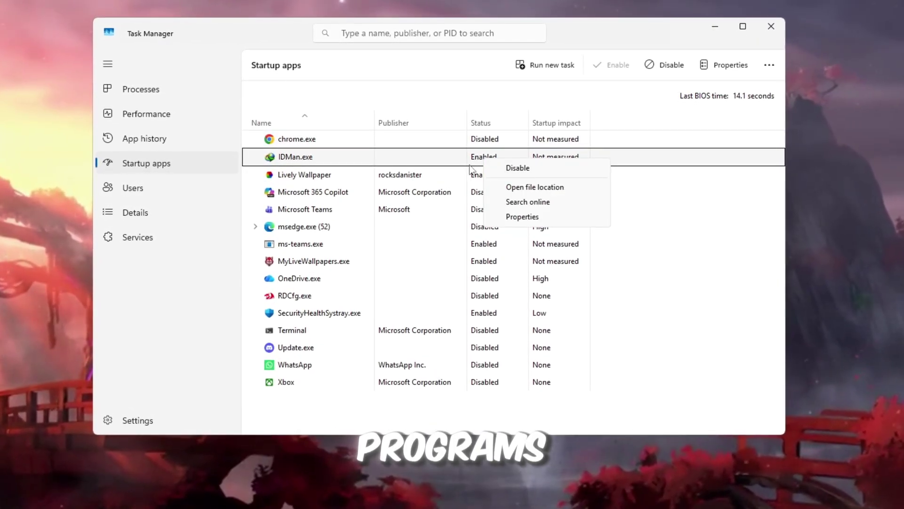
left_click(483, 172)
left_click(302, 193)
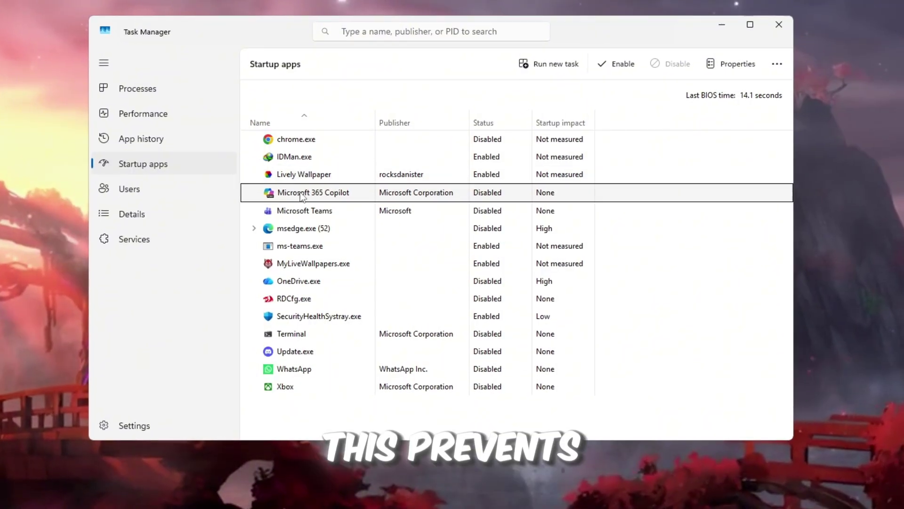
left_click(514, 212)
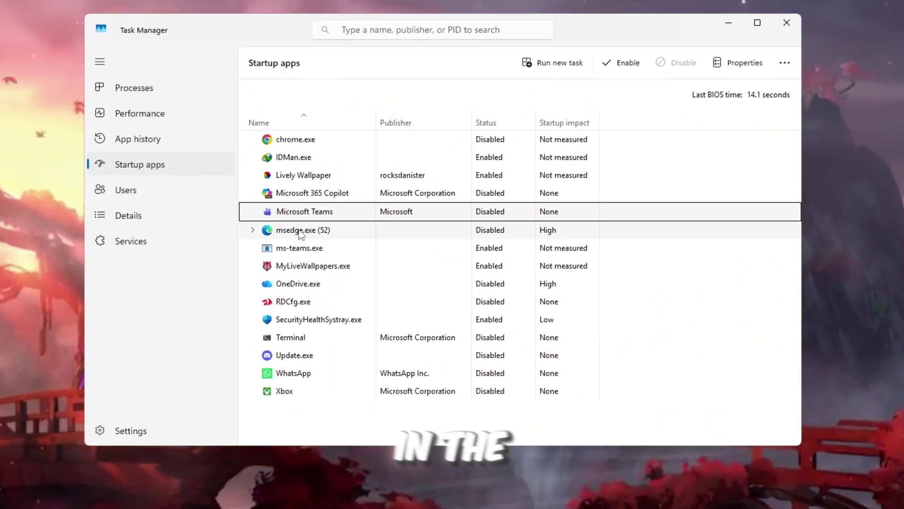